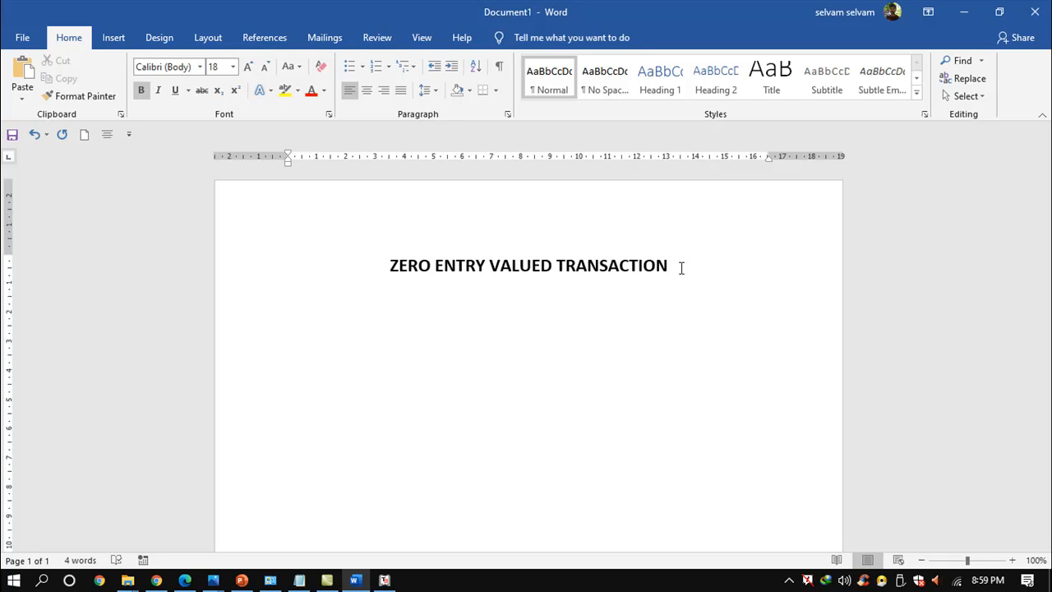
- Start a numbered list below the heading with the first item "While purchased some product without put its value."
text(1. w)
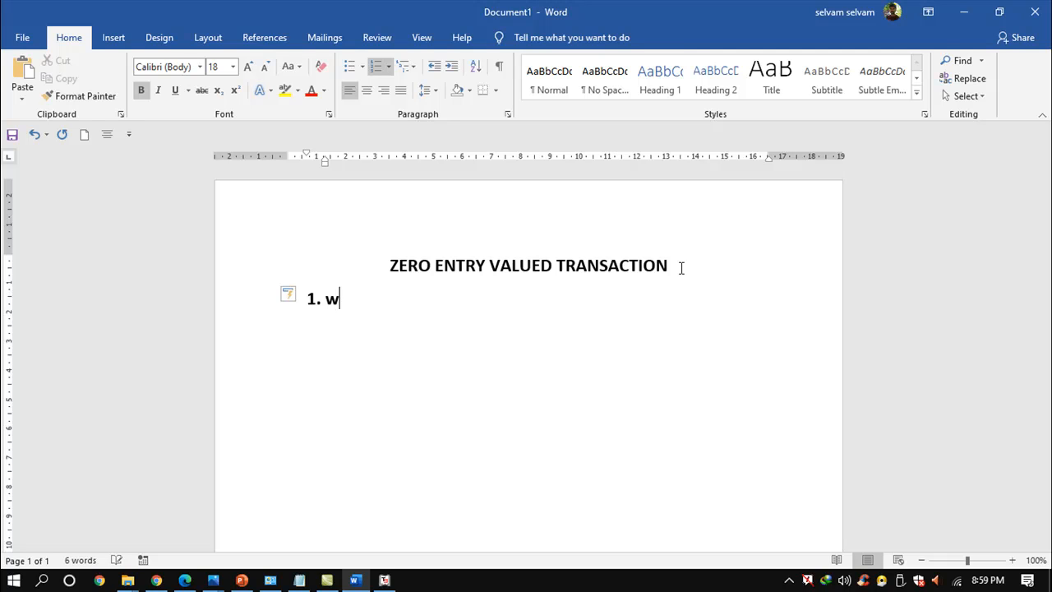
text(HILE purc)
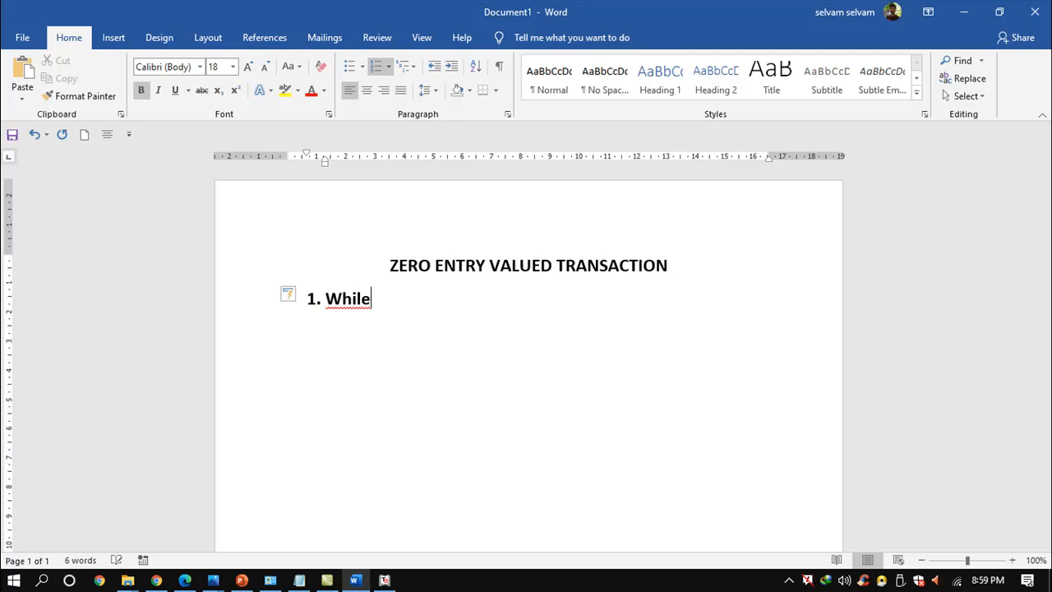
text(hased)
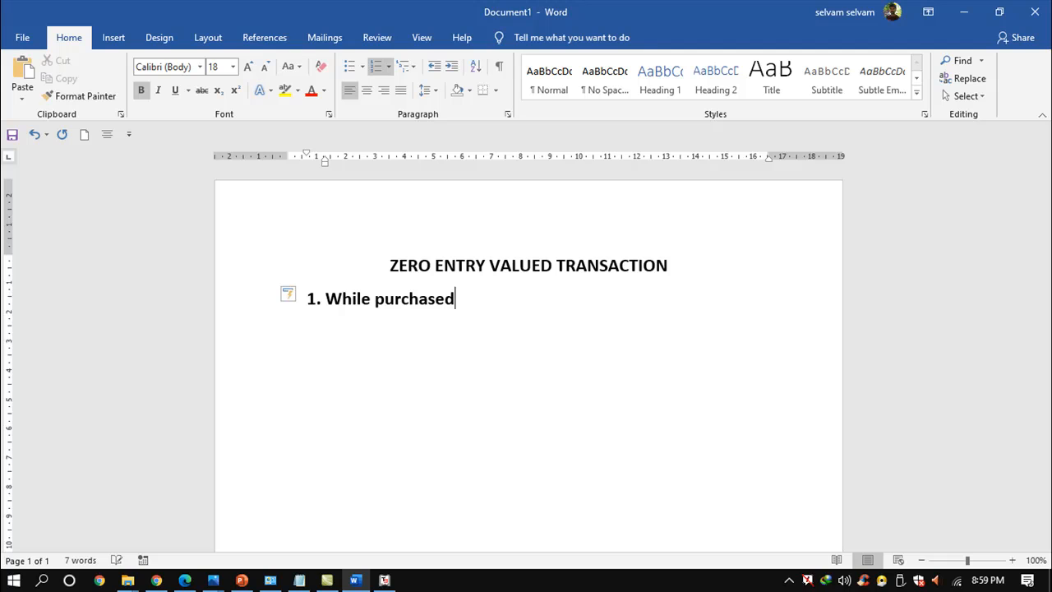
text( some product )
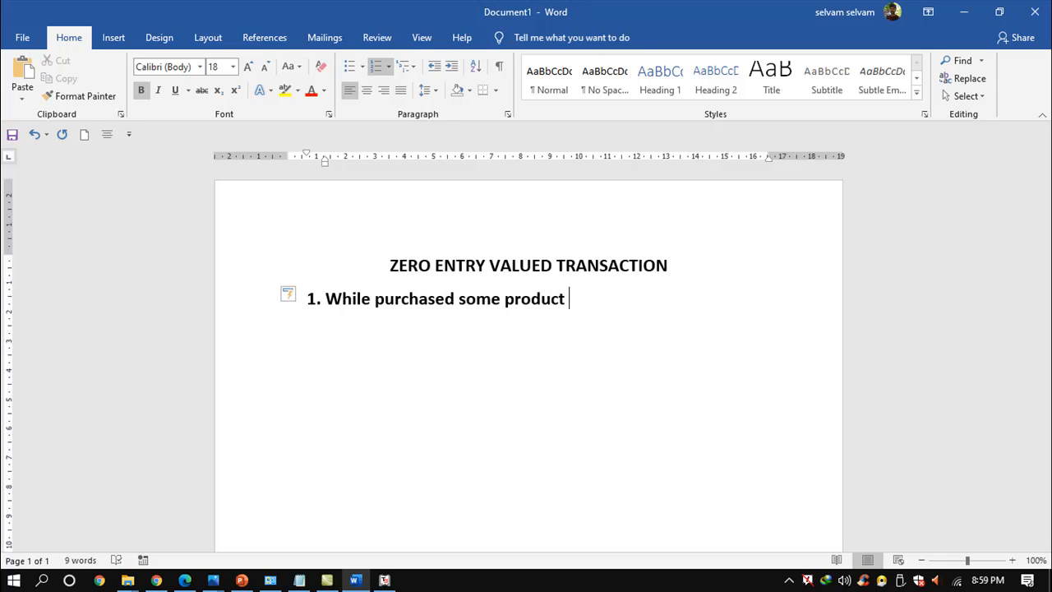
text(without put a)
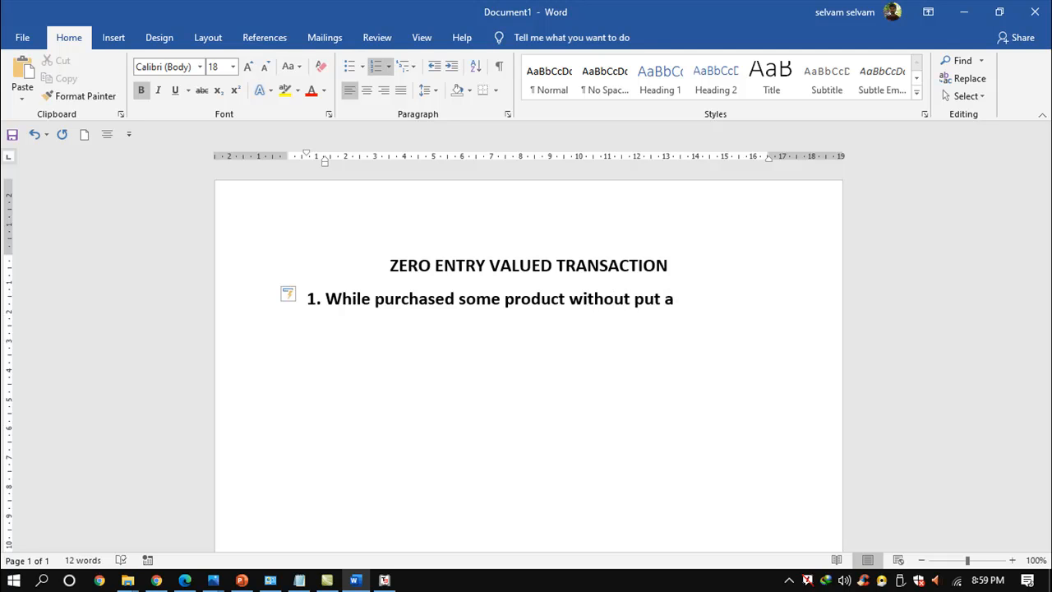
key(BackSpace)
text(th)
key(BackSpace)
key(BackSpace)
text(its value.)
key(Return)
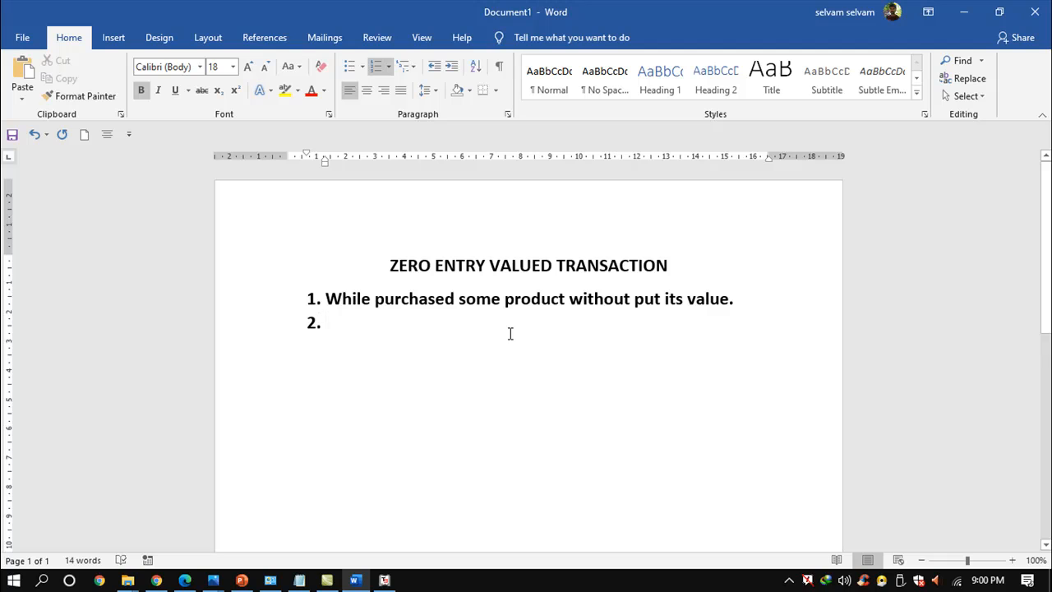
- Write the second list item as "Gift – while purchase or sales"
text(Gift -)
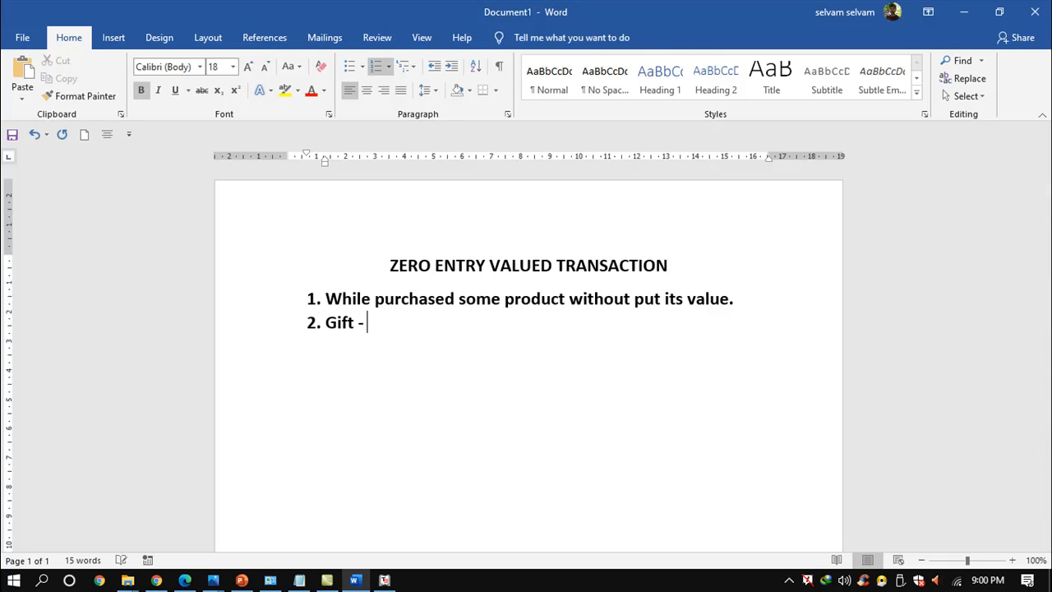
text( while pu)
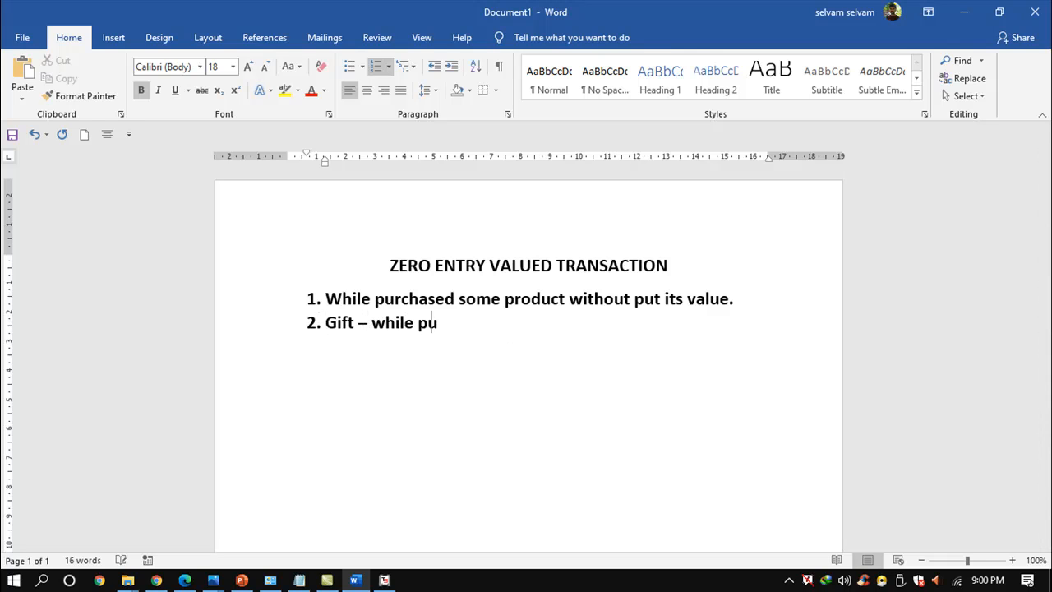
text(rchase or sales)
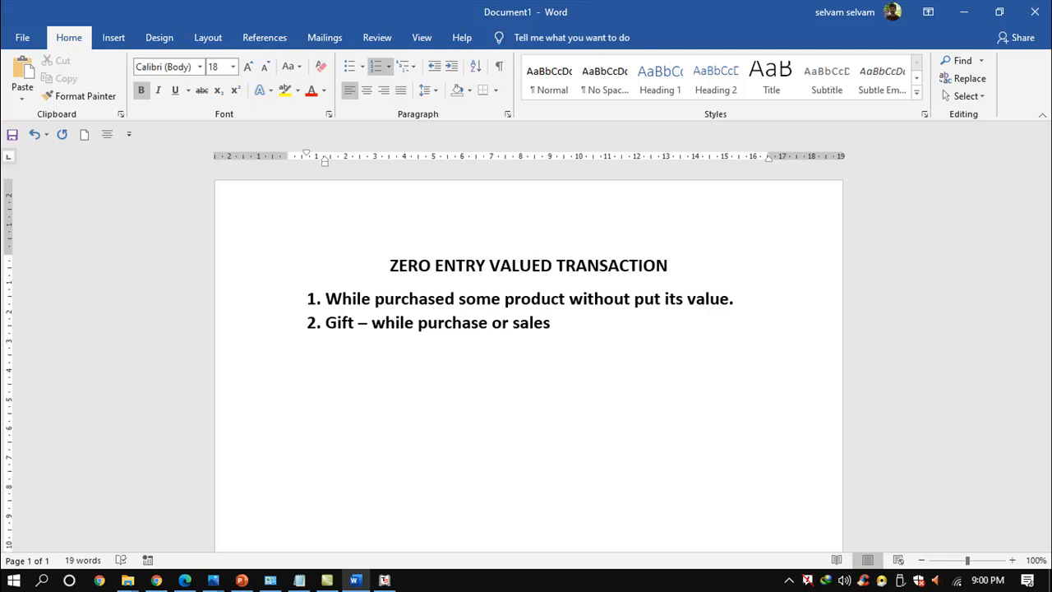
key(Return)
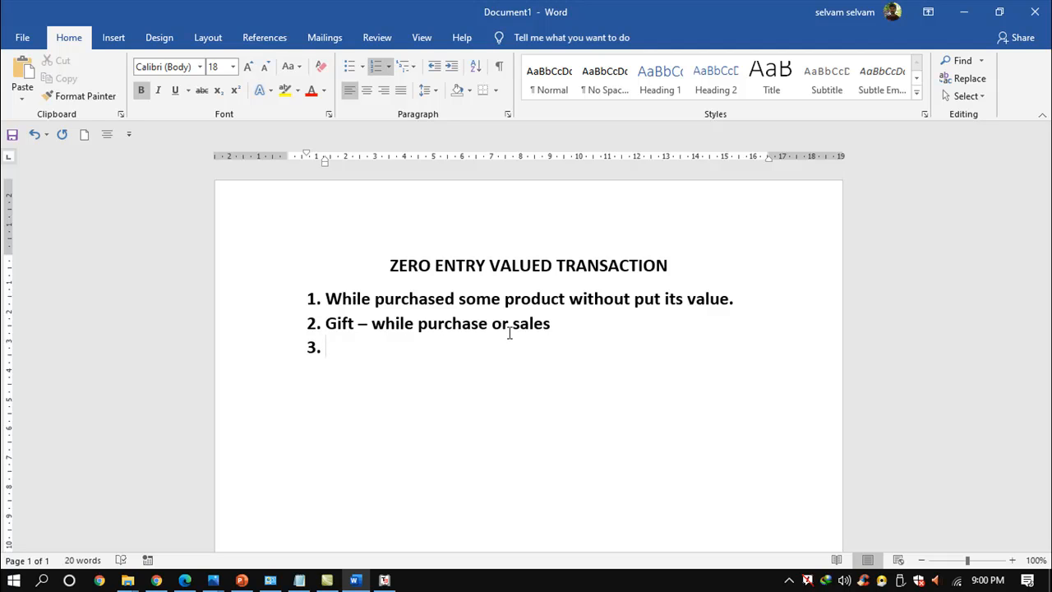
- Write the third list item as "Purchase a TV – Stabilizer" and correct the spelling of Stabilizer
text(purchase a )
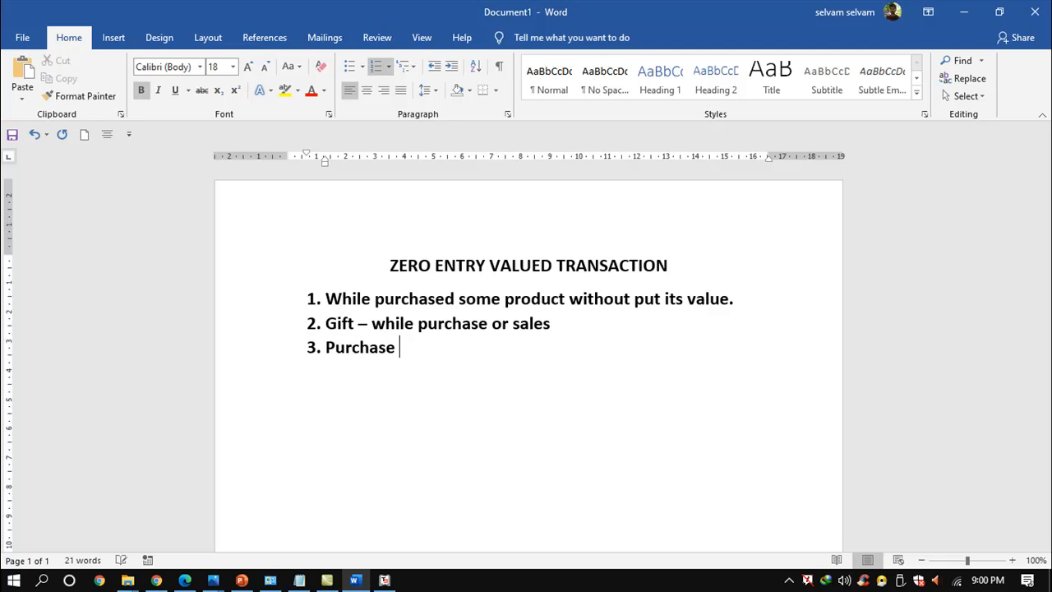
text(monitor)
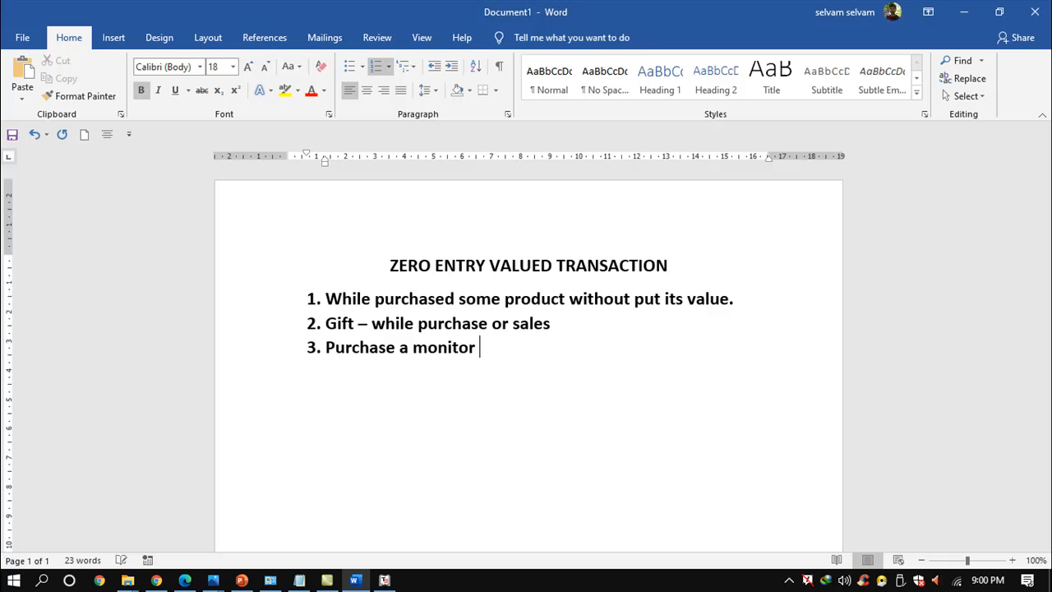
key(BackSpace)
key(BackSpace)
key(BackSpace)
key(BackSpace)
key(BackSpace)
key(BackSpace)
key(BackSpace)
text(TVA)
key(BackSpace)
key(BackSpace)
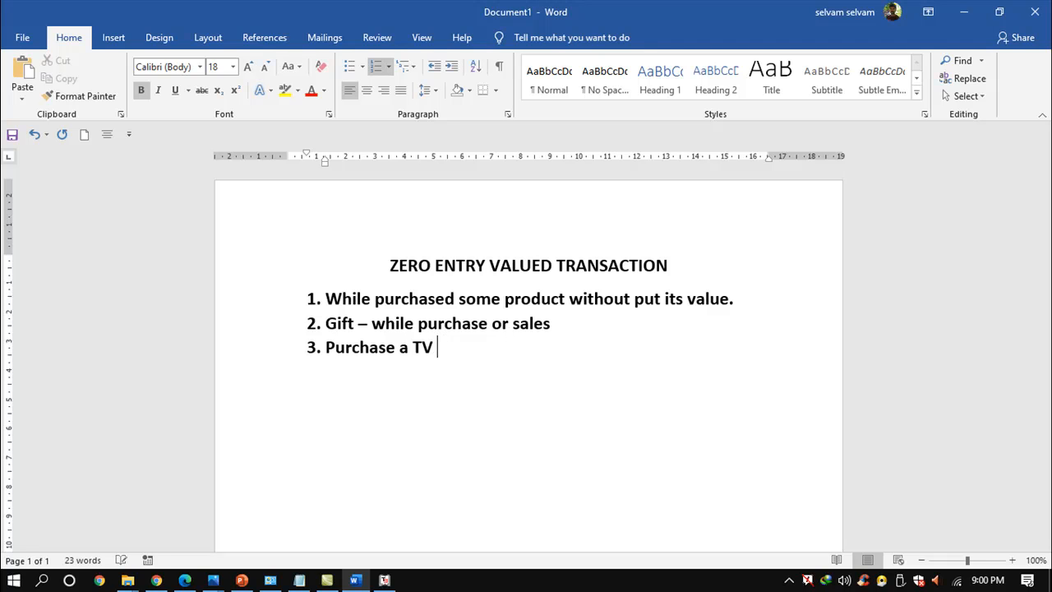
text(- Stablizer)
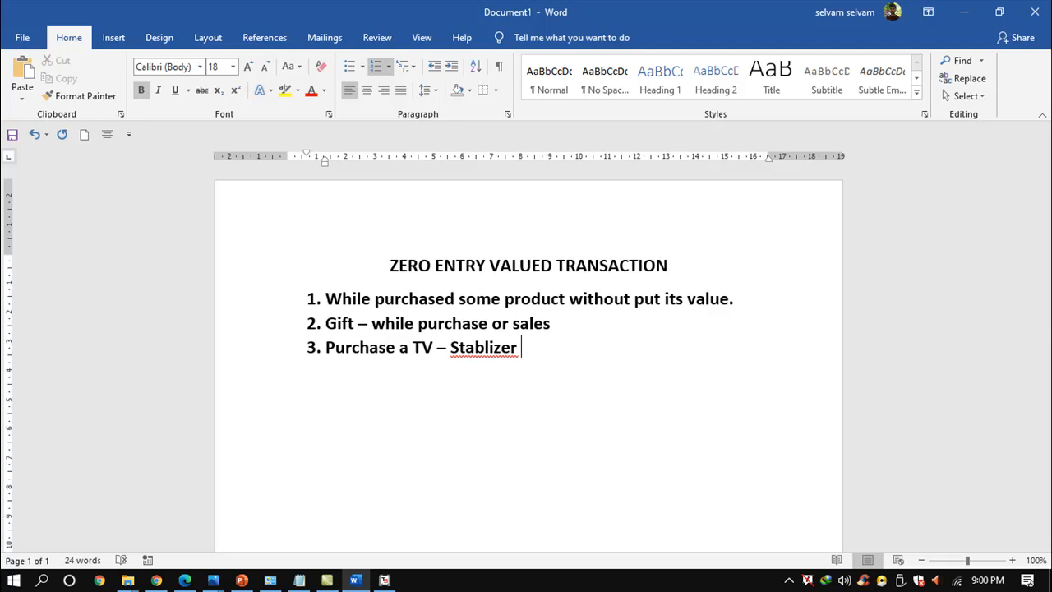
right_click(503, 345)
click(461, 92)
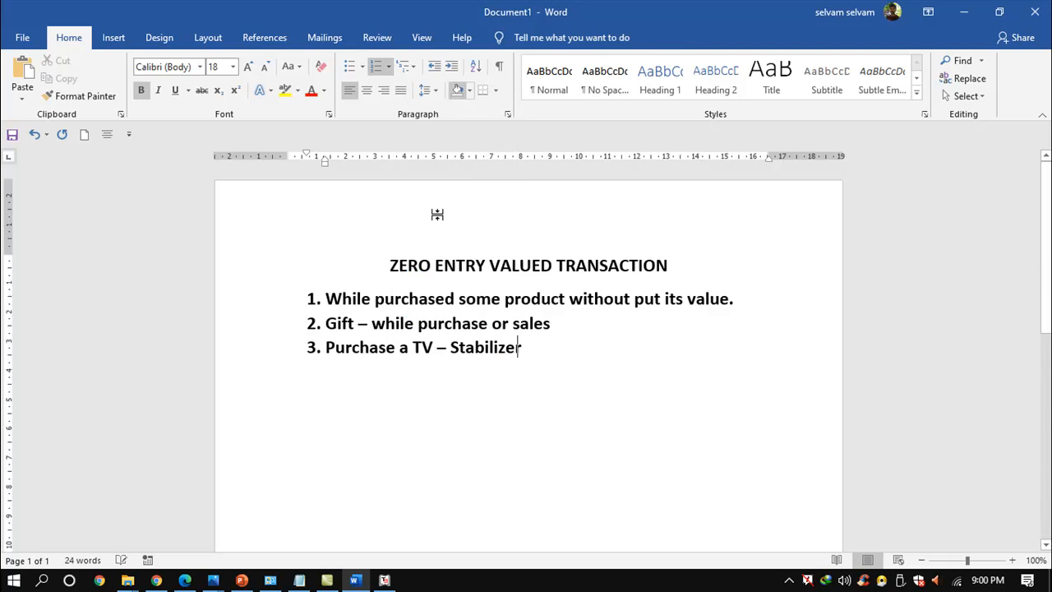
- Examine the example in the third list item, highlighting TV and the gift Stabilizer
click(417, 348)
drag(417, 348, 433, 348)
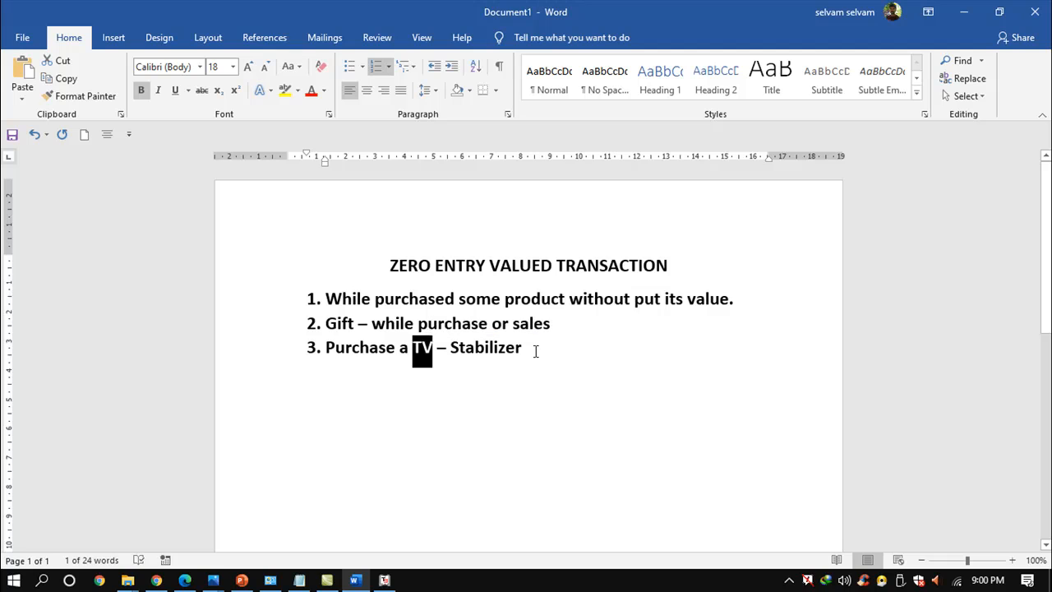
click(535, 351)
click(434, 347)
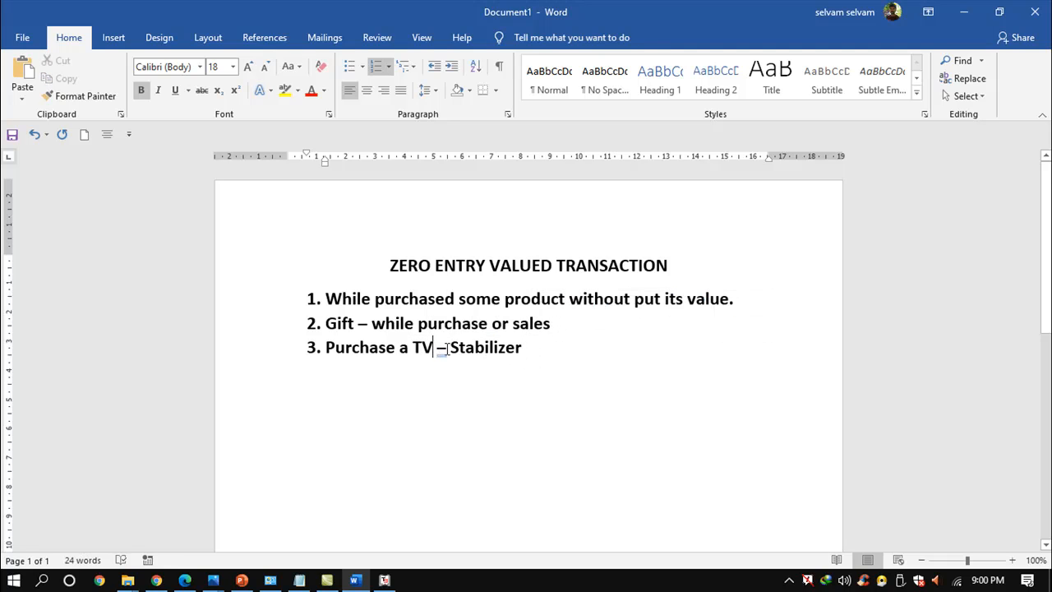
mouse_move(449, 349)
mouse_down()
mouse_move(533, 347)
mouse_move(435, 355)
mouse_up()
click(532, 344)
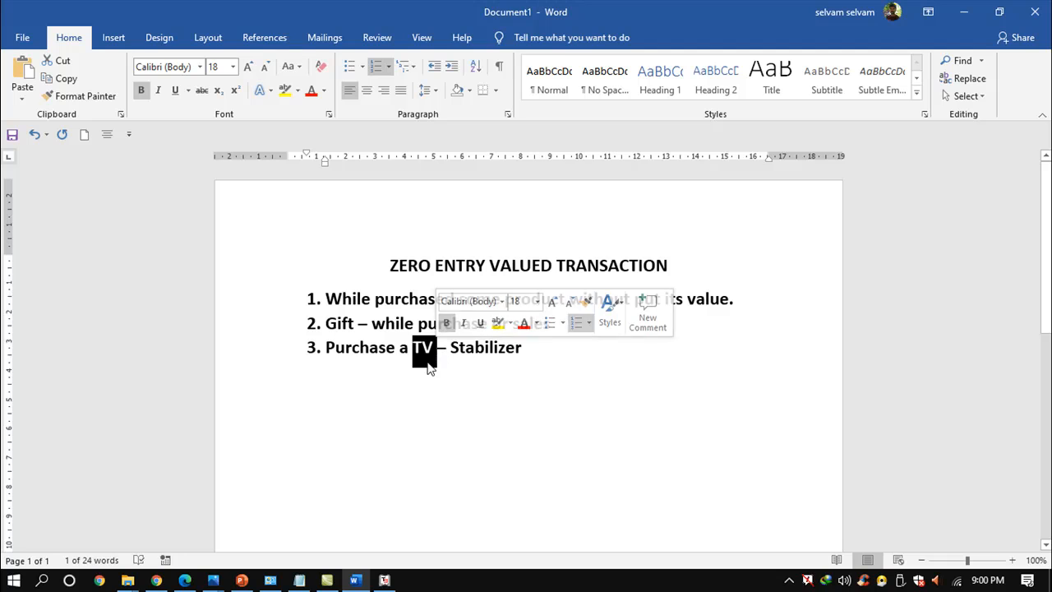
click(447, 355)
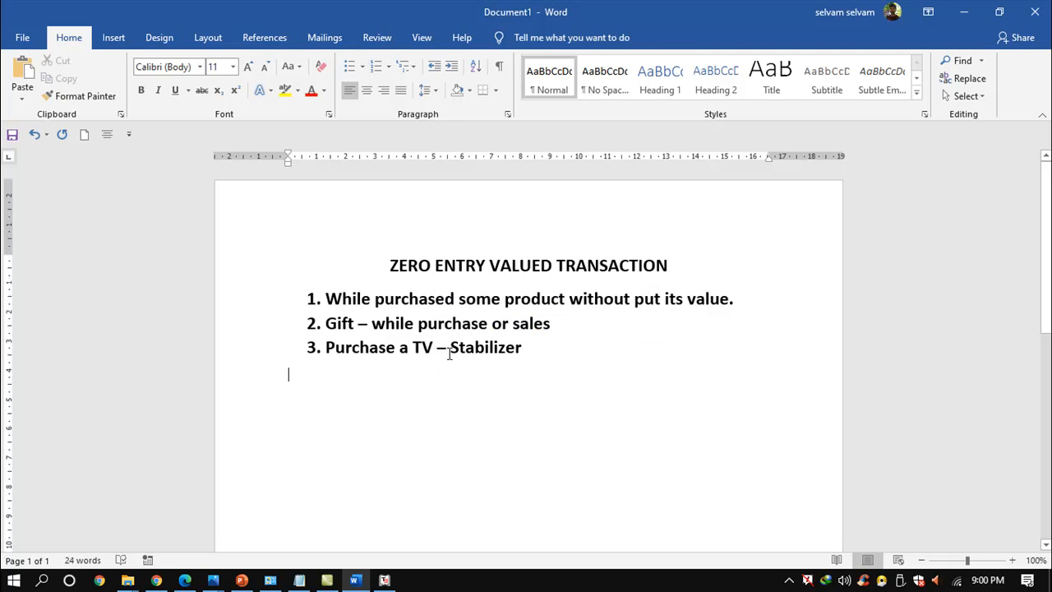
drag(450, 351, 521, 352)
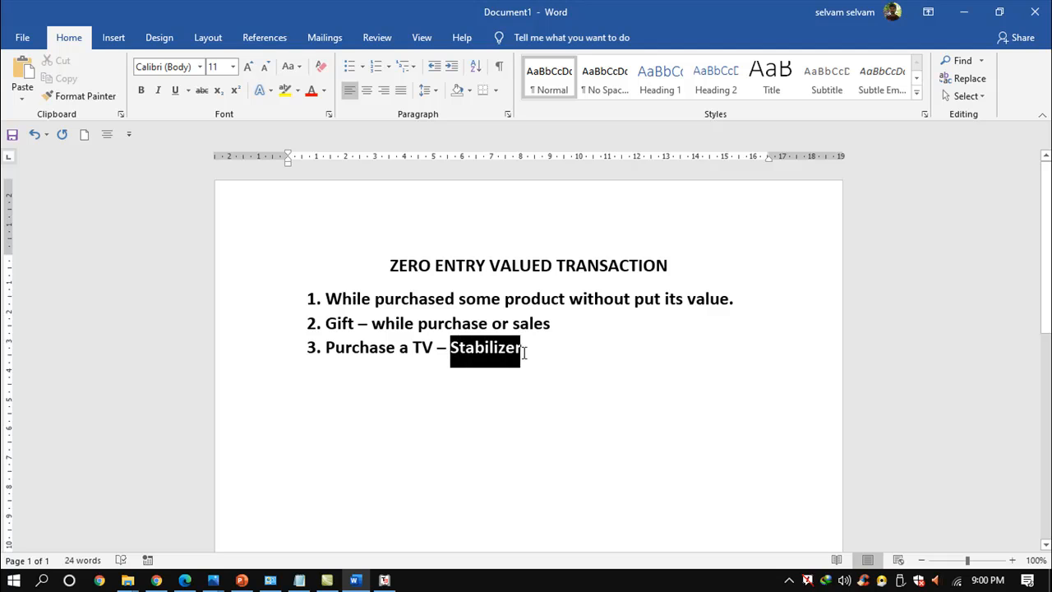
click(455, 349)
drag(455, 348, 524, 350)
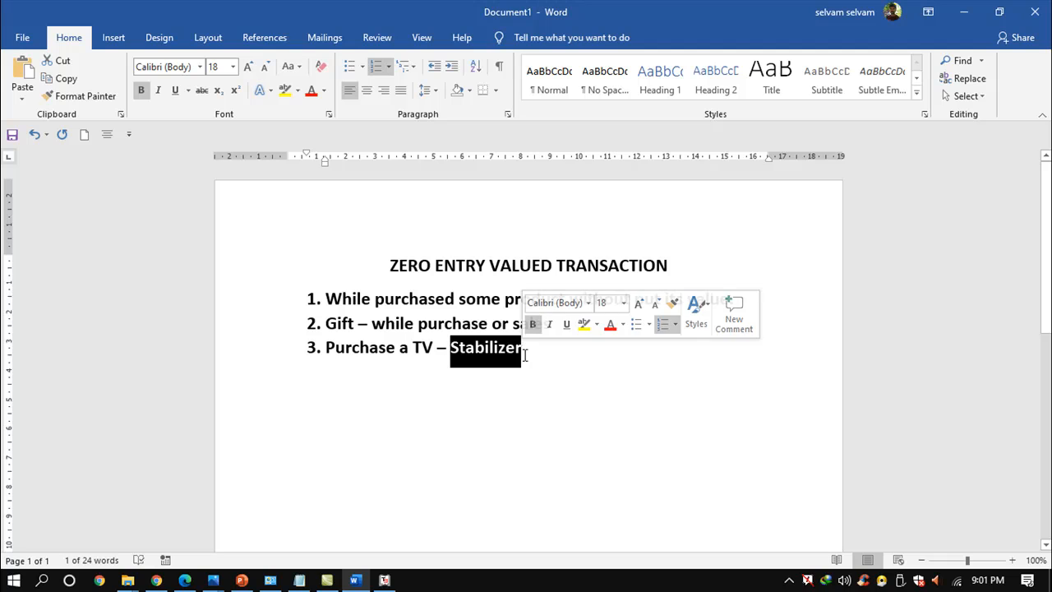
- Add a fourth list item reading "Supermarket achi kuzhamboo migai thool – sambar powder"
click(532, 355)
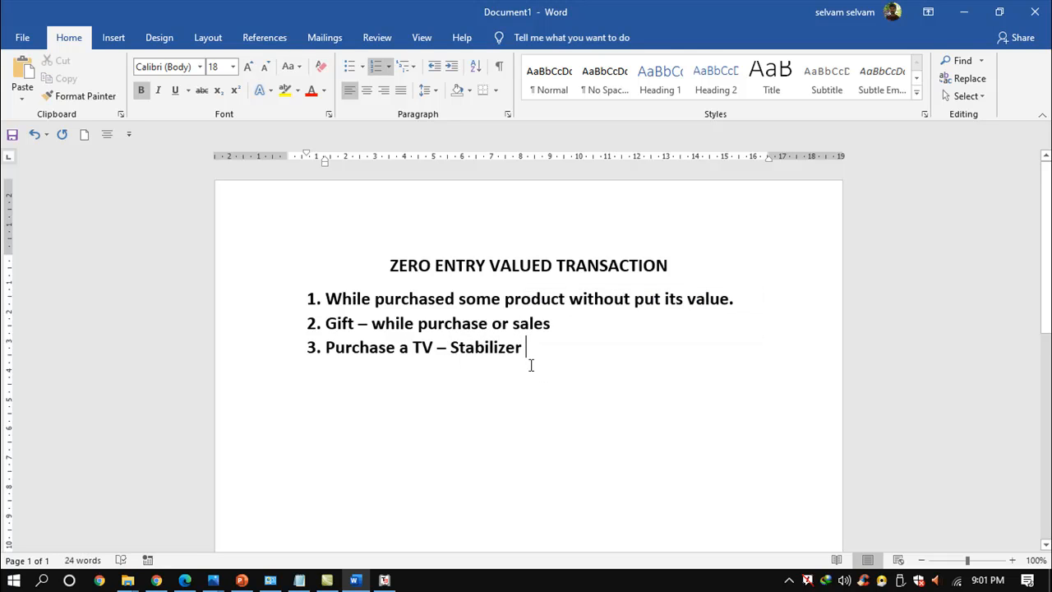
key(Return)
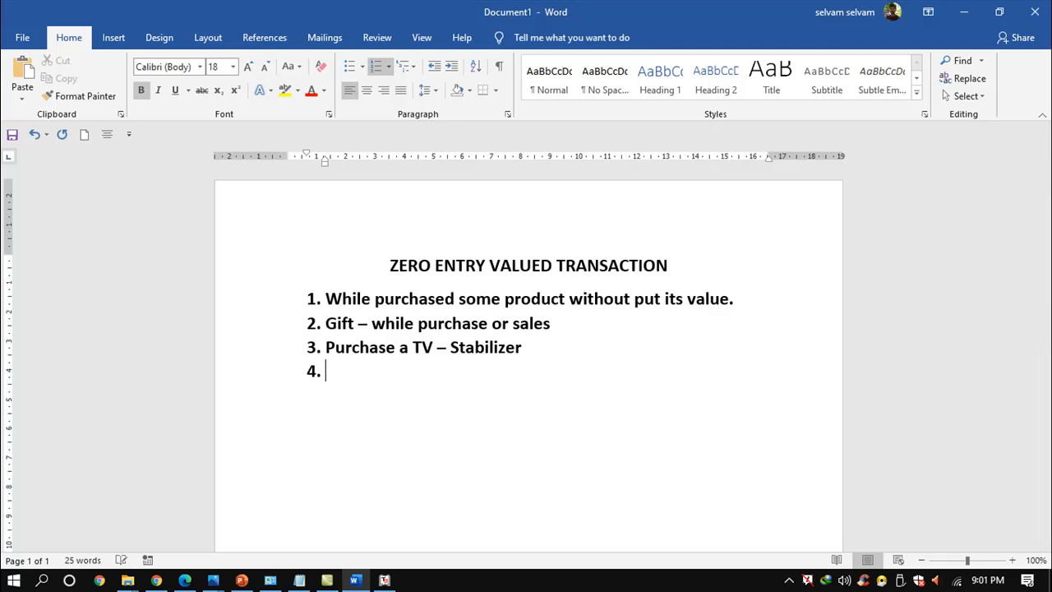
text(a)
text(supermarker)
key(BackSpace)
key(BackSpace)
text(t achi ku)
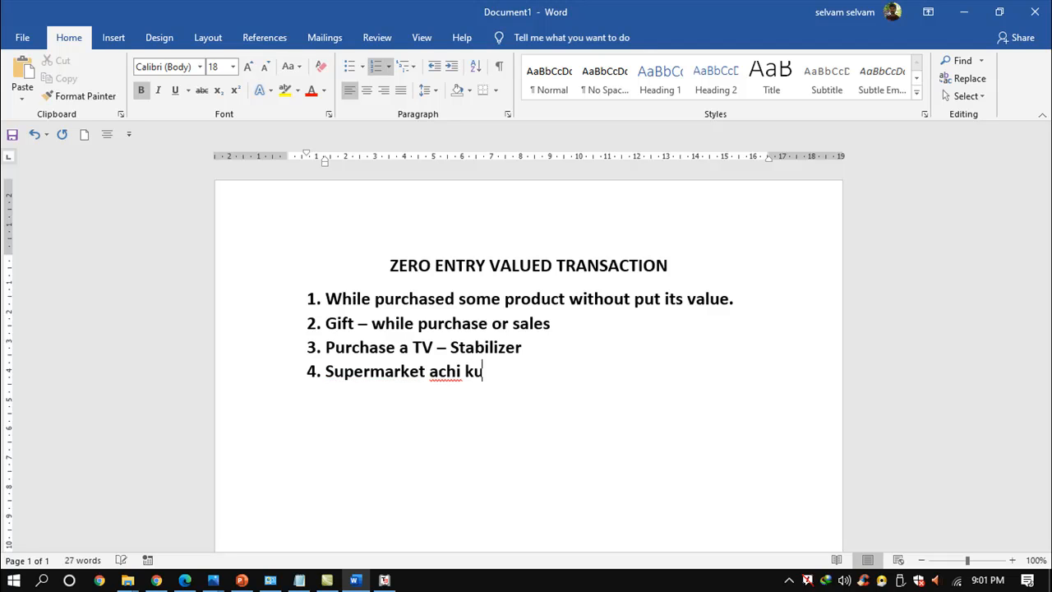
text(zhampoo)
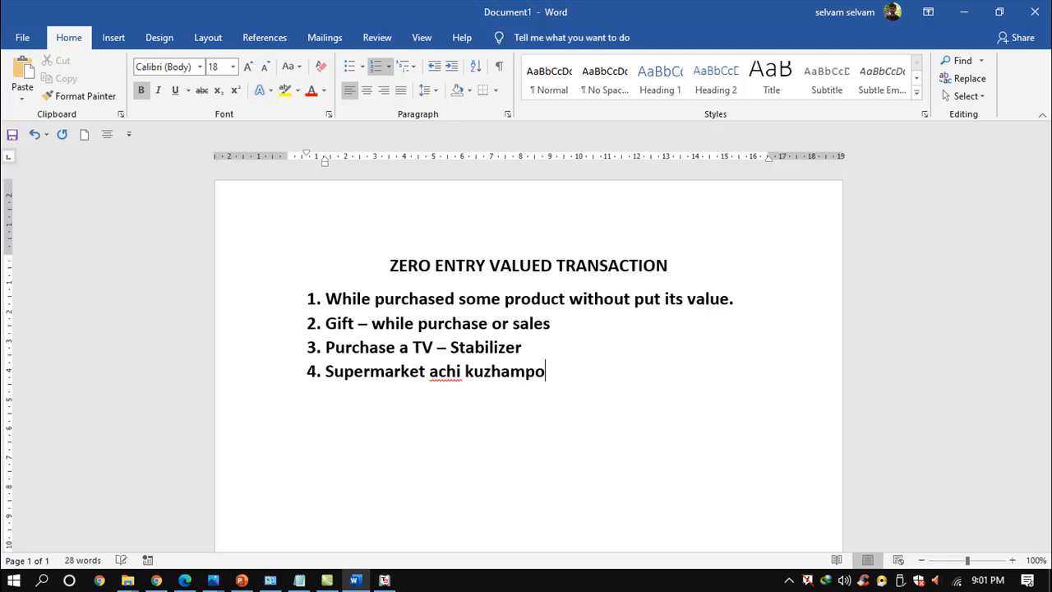
key(BackSpace)
key(BackSpace)
key(BackSpace)
key(BackSpace)
text(boo mila)
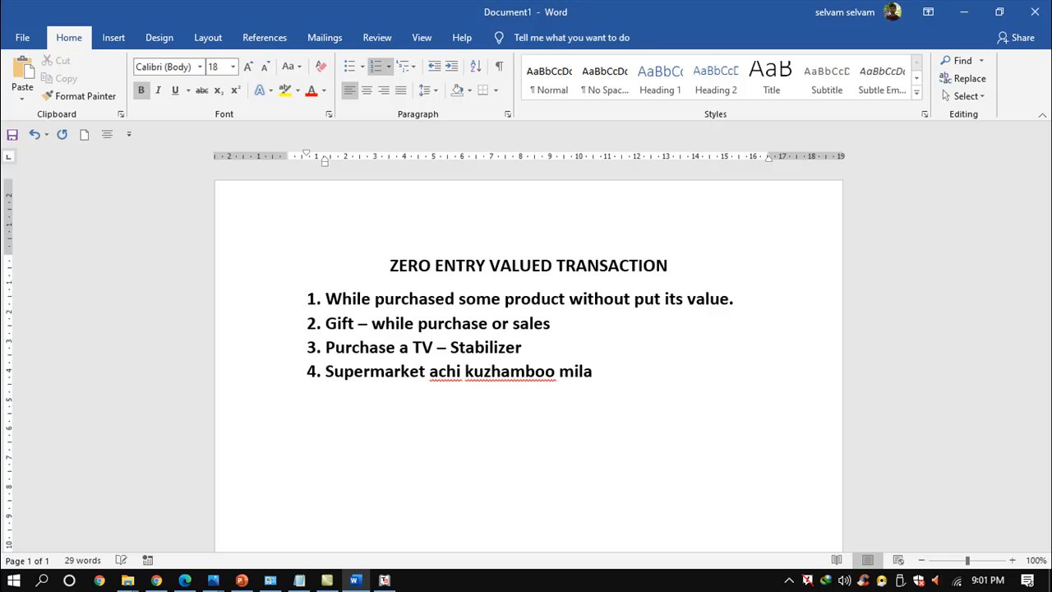
key(BackSpace)
key(BackSpace)
text(gai)
text( thu)
key(BackSpace)
text(ool - smb)
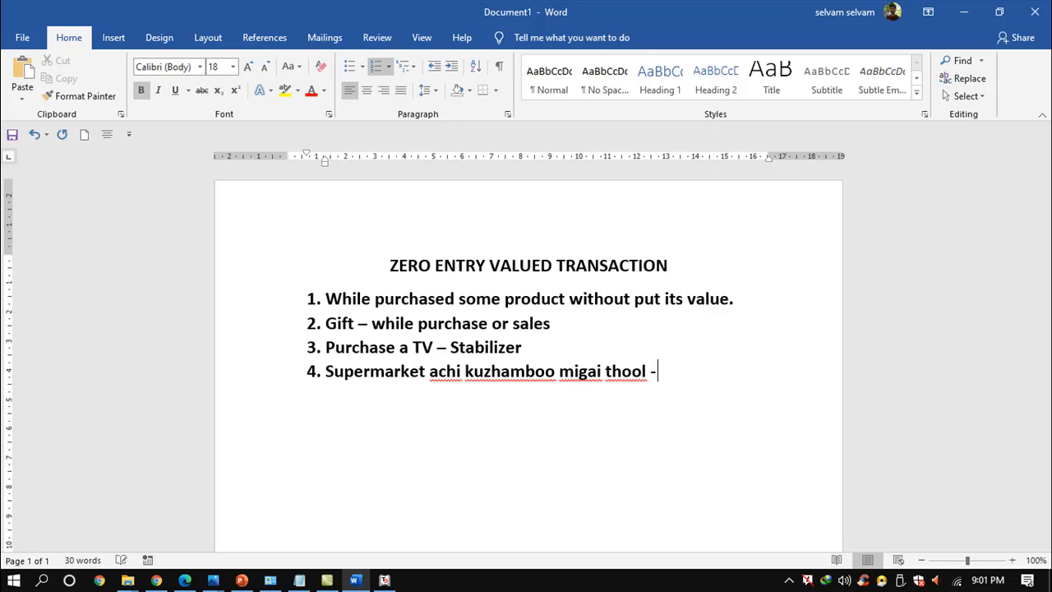
key(BackSpace)
key(BackSpace)
text(ambar powder)
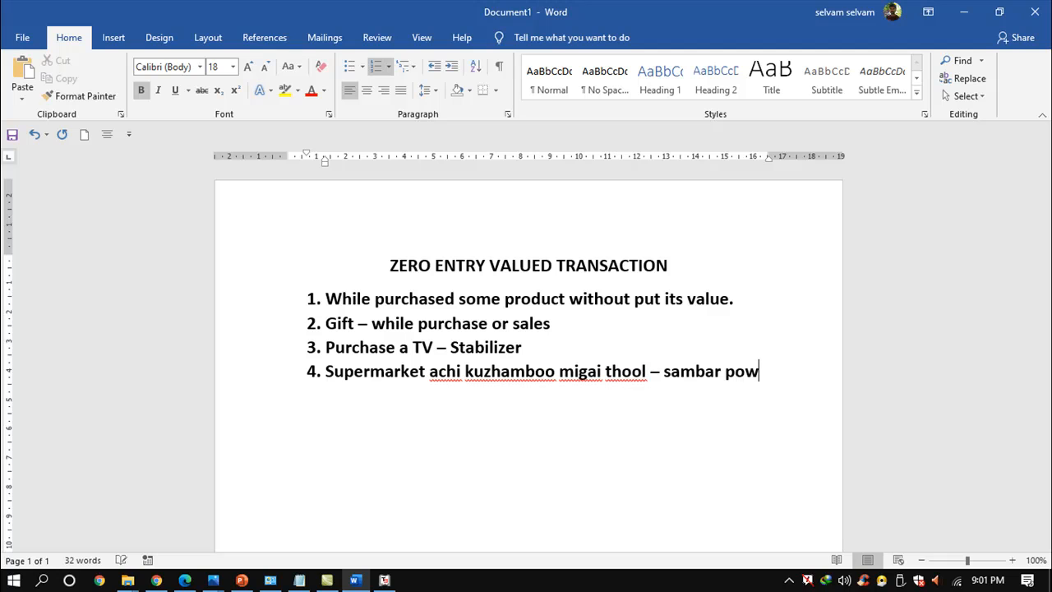
- Review the product and gift wording of the fourth list item, and the heading of the document
drag(663, 375, 716, 405)
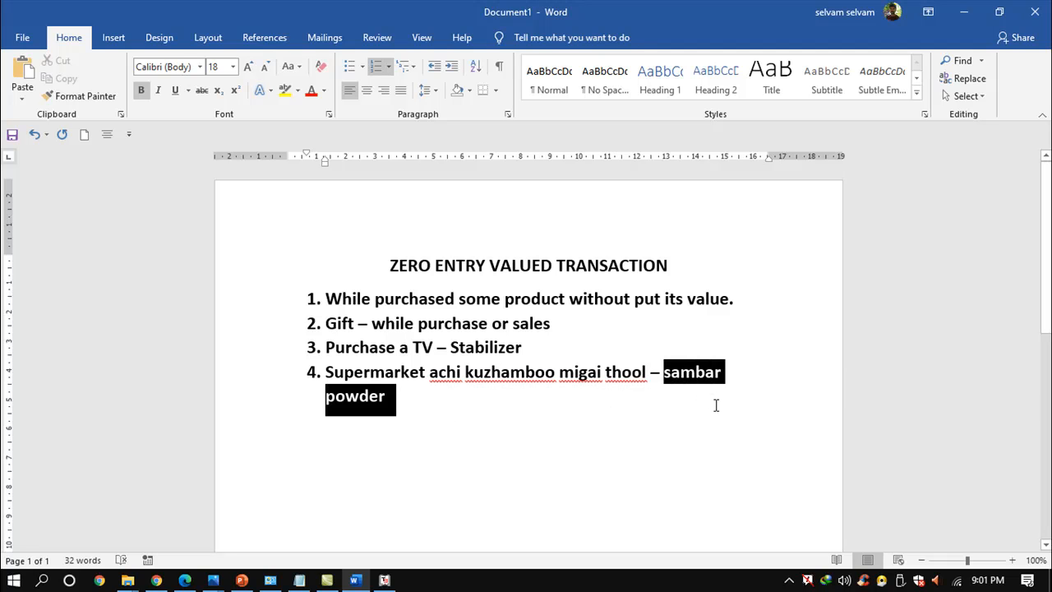
click(511, 375)
drag(431, 374, 718, 393)
click(627, 409)
click(420, 408)
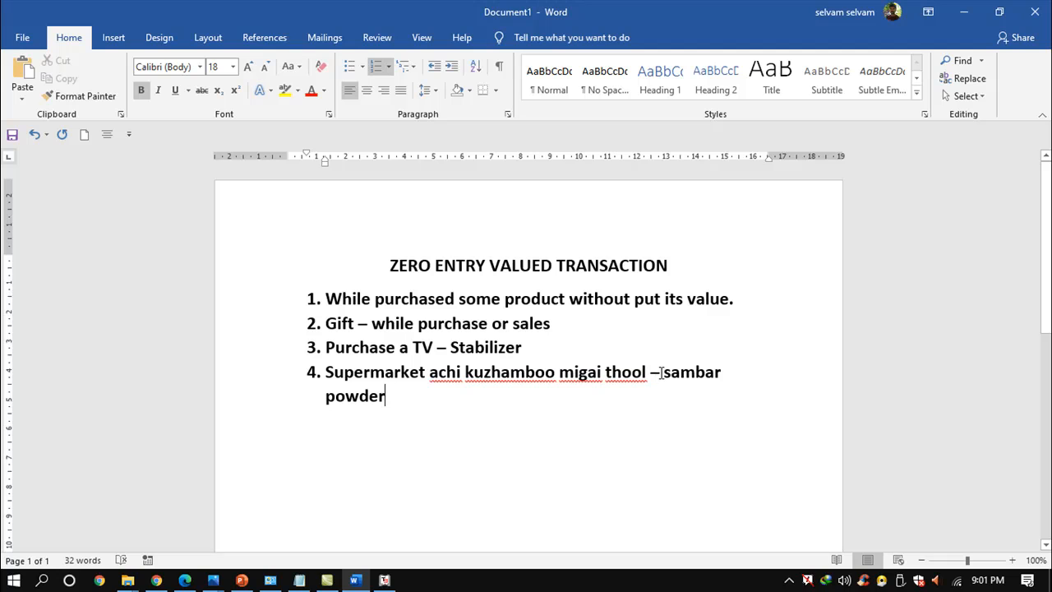
drag(660, 374, 703, 390)
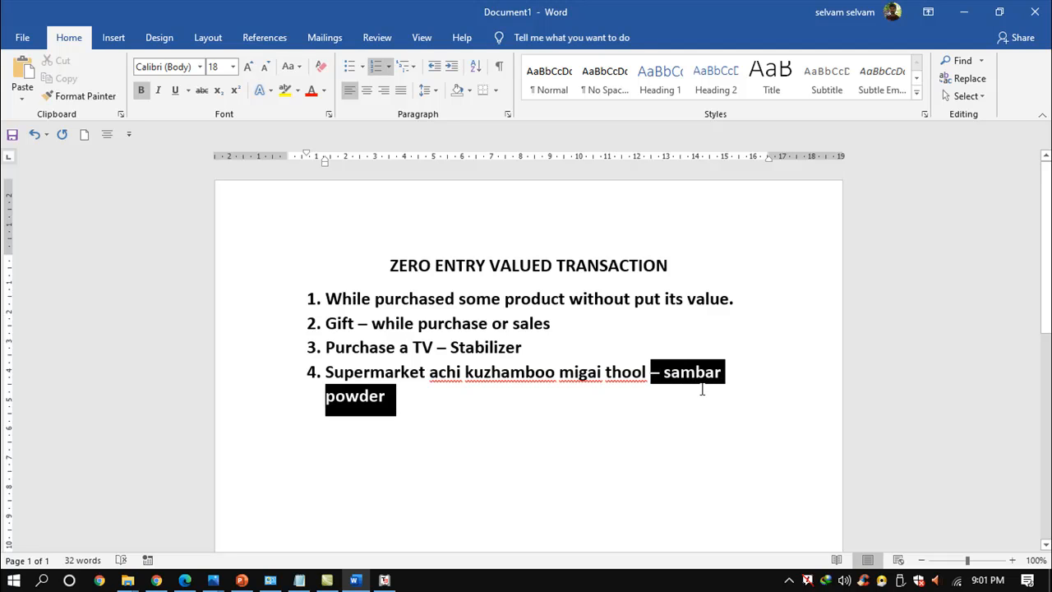
click(406, 409)
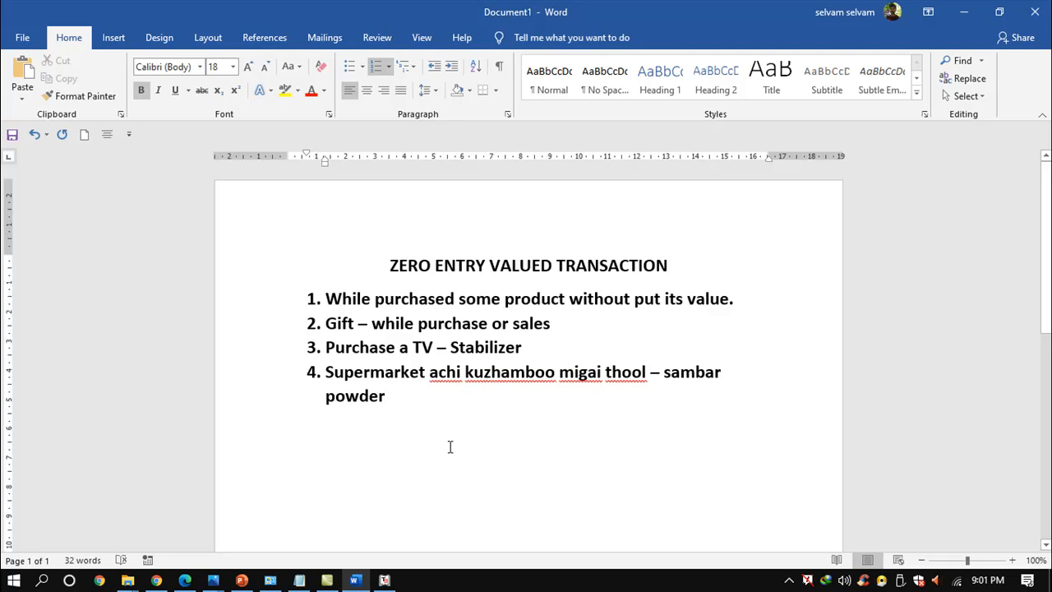
drag(390, 265, 657, 263)
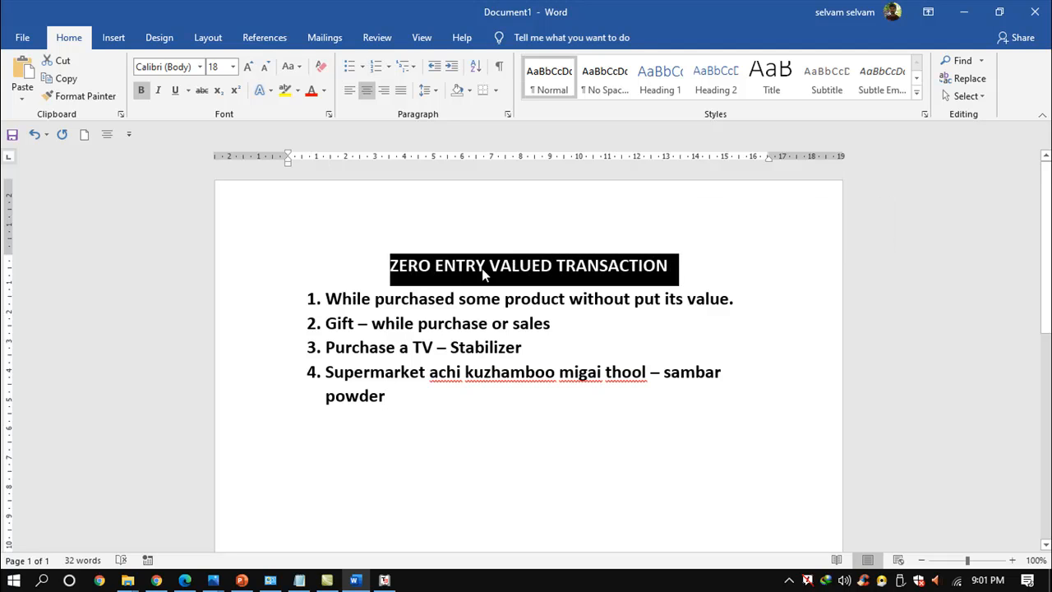
click(457, 265)
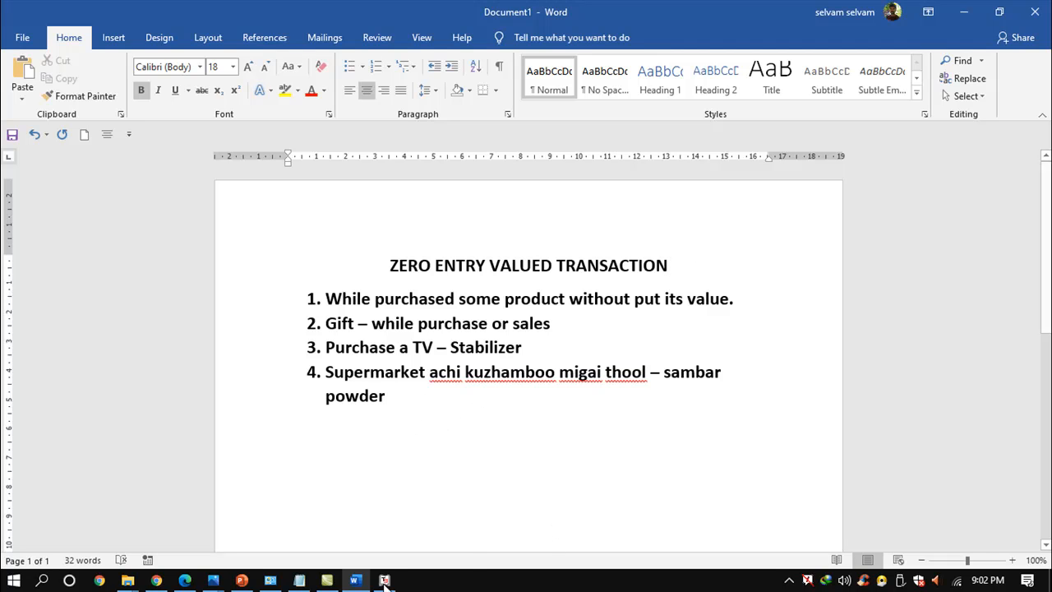
- Switch to Tally.ERP 9, where the Inventory Features of the company Zero Entries are open
mouse_move(384, 580)
click(374, 525)
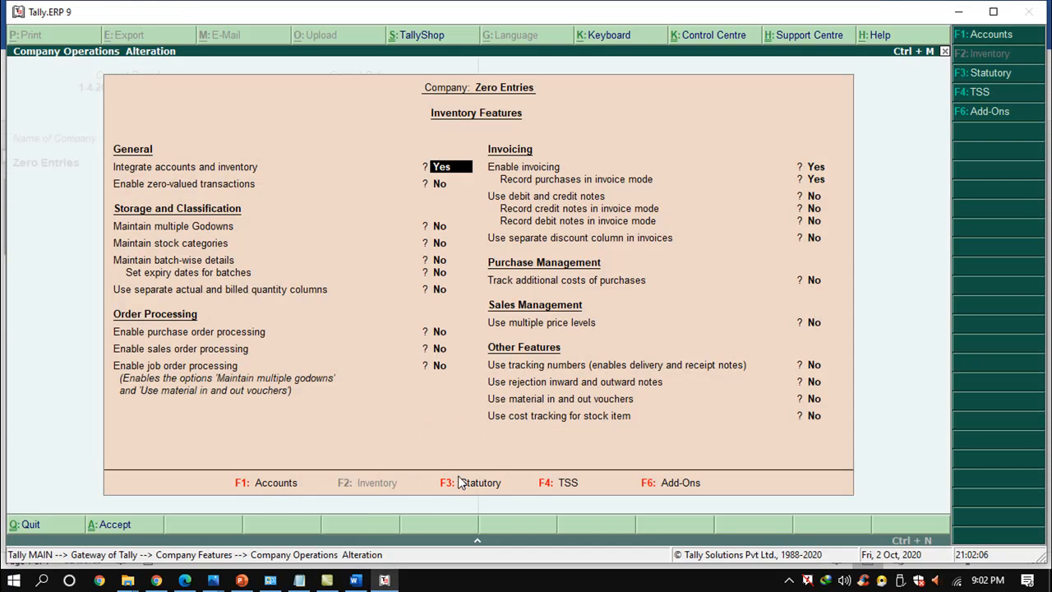
- Exit the Inventory Features and start a new Purchase voucher under Accounting Vouchers
key(Escape)
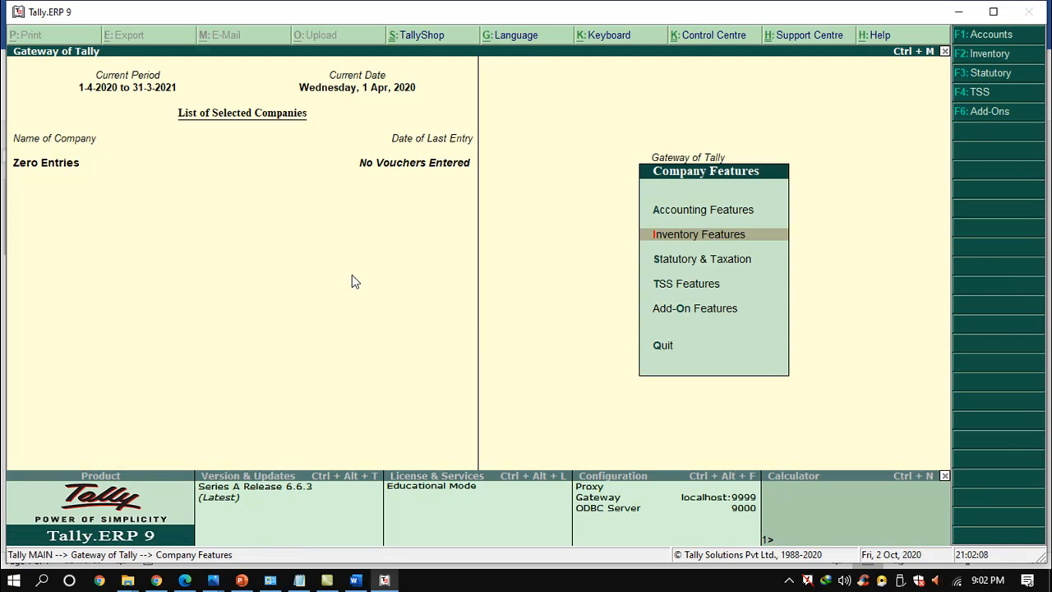
key(Escape)
key(Escape)
key(Escape)
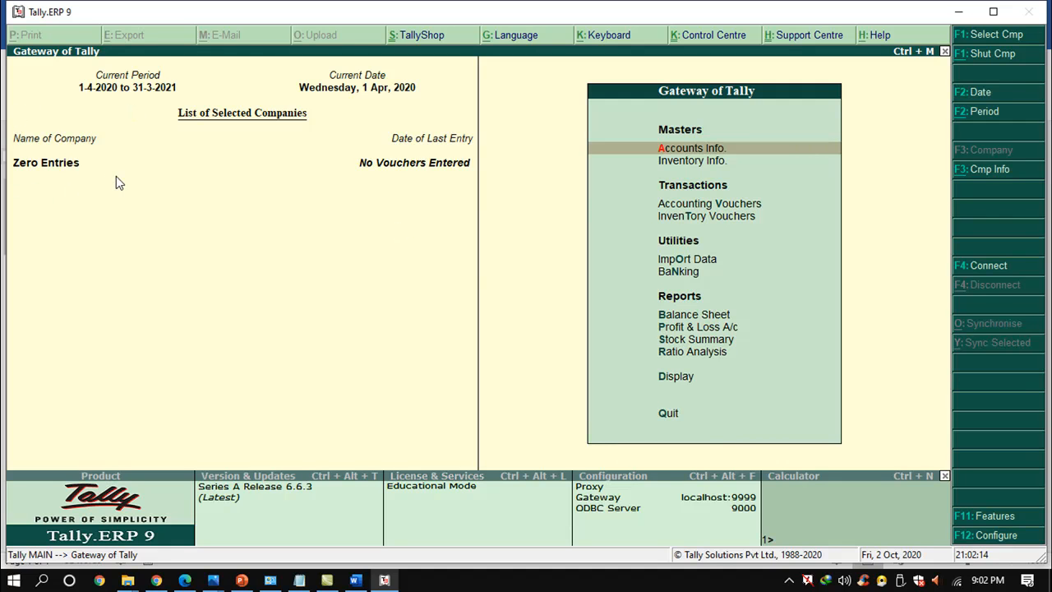
key(Down)
key(Down)
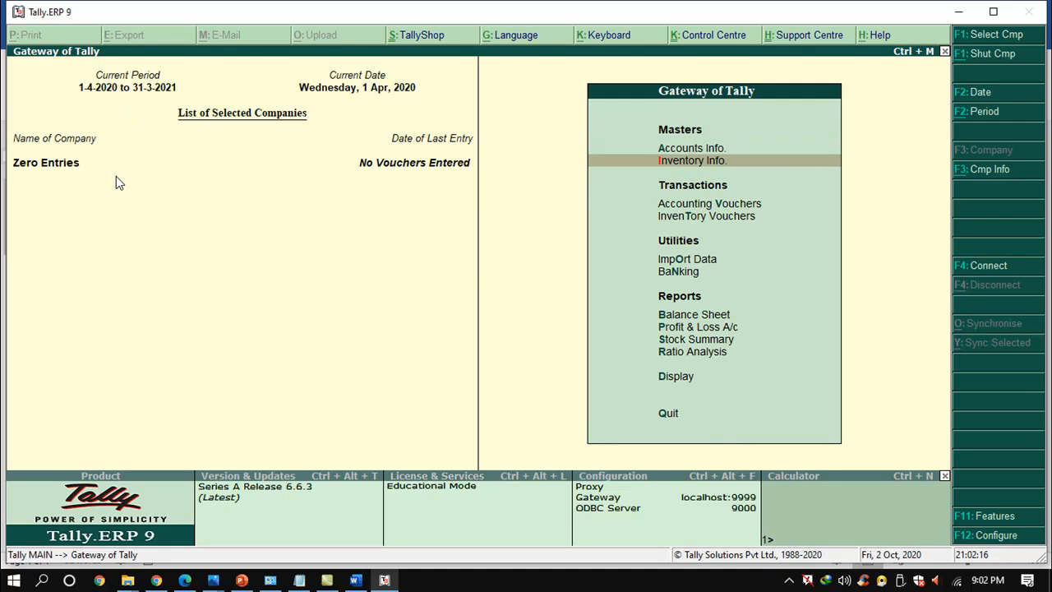
key(Return)
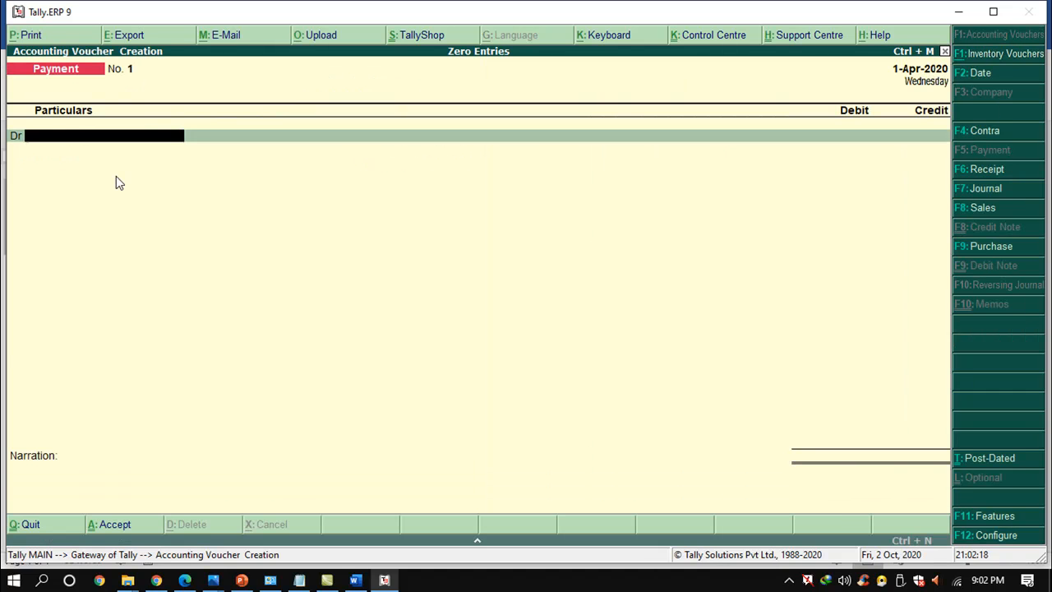
click(978, 240)
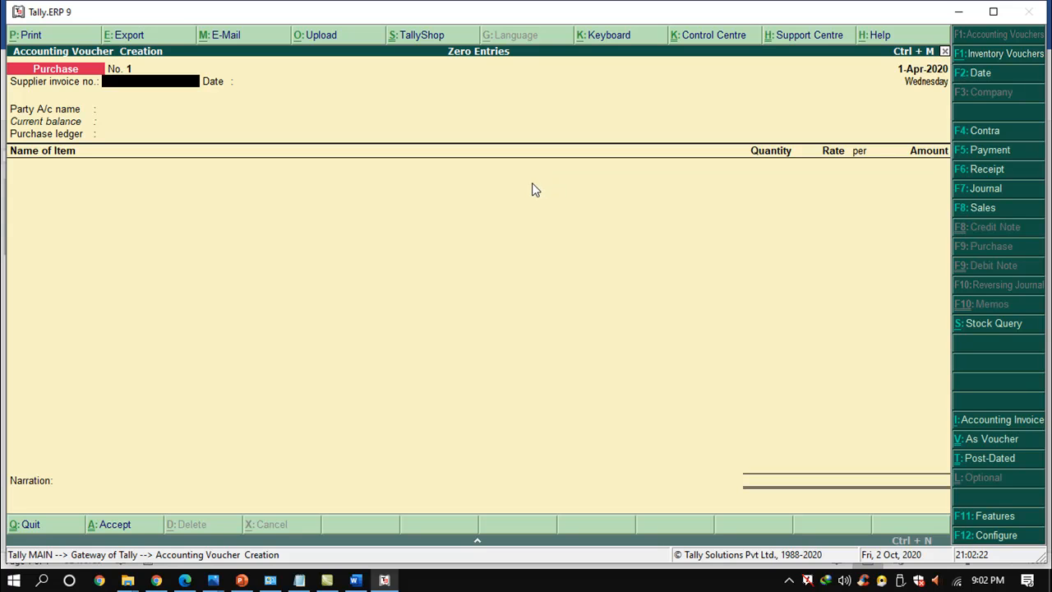
- Set the party account of the purchase voucher to Cash, leaving the supplier invoice number and date blank
key(Return)
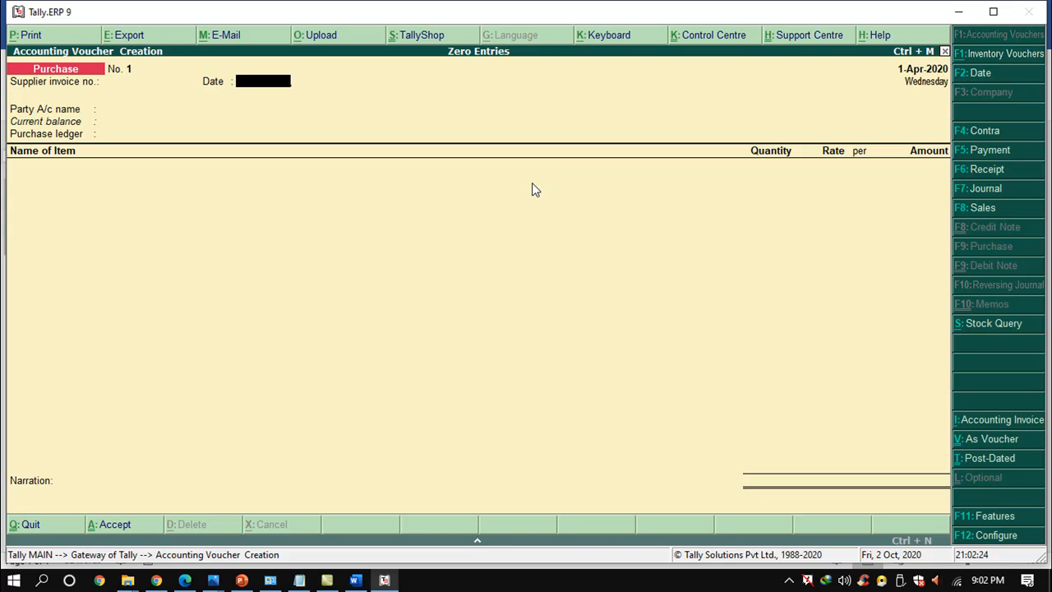
key(Return)
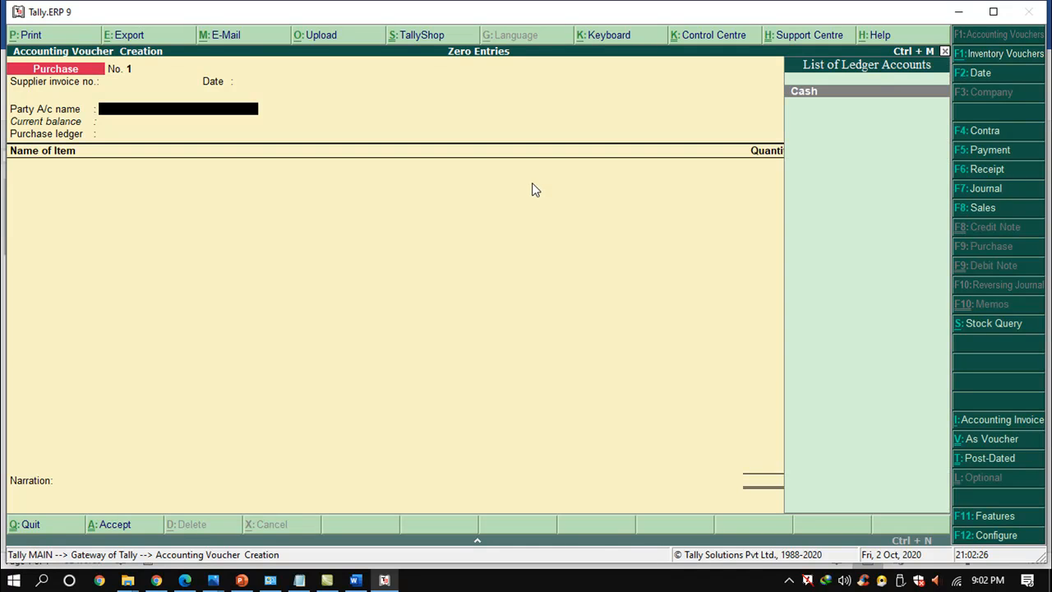
key(Return)
key(Return)
key(Return)
key(Return)
key(Return)
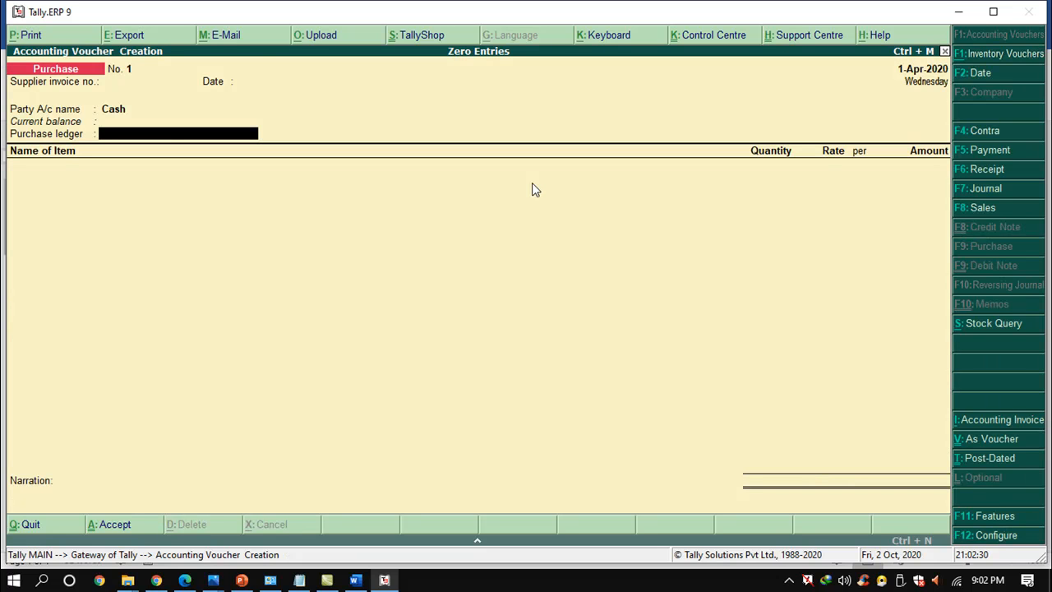
- Create the purchase ledger "Purchase Account" under Purchase Accounts, with inventory values affected and ledger type Not Applicable, and use it in the voucher
text(Purc)
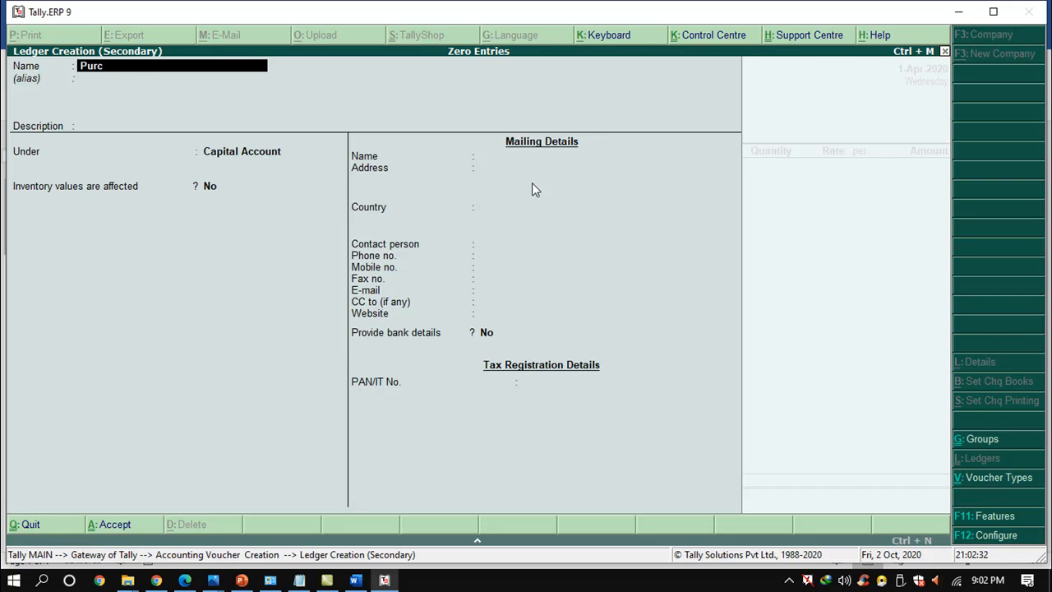
text(hase Account)
key(Return)
key(Return)
key(Return)
text(Purchase)
key(Return)
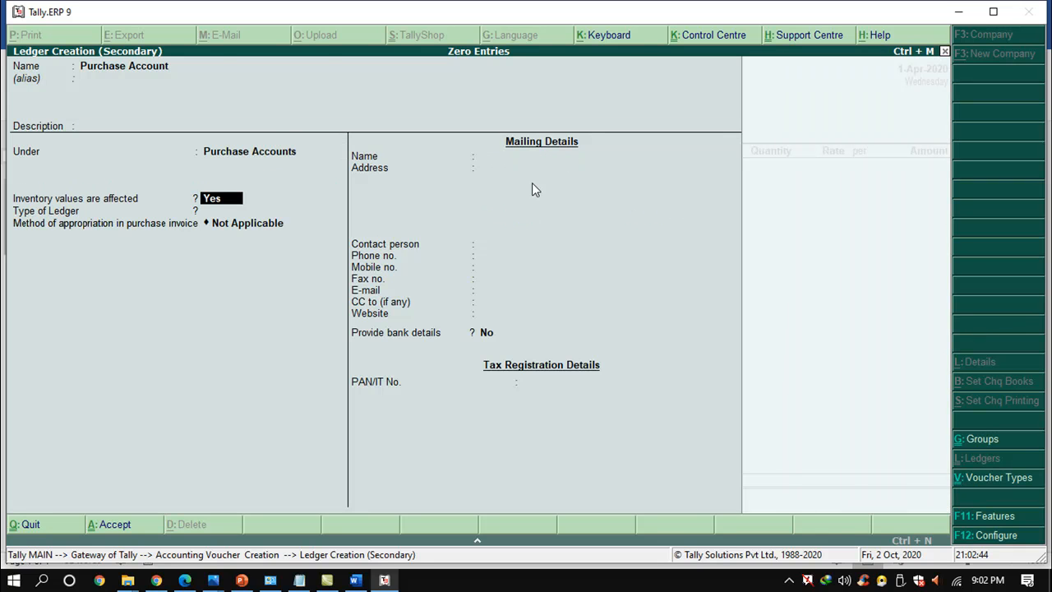
key(Return)
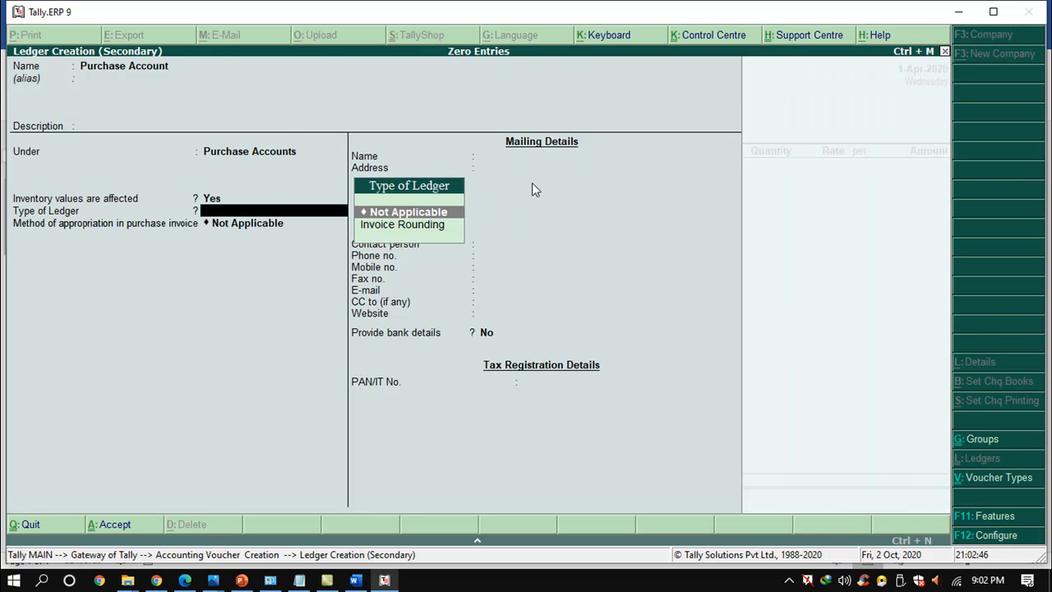
key(Return)
key(Return)
key(Return)
key(Return)
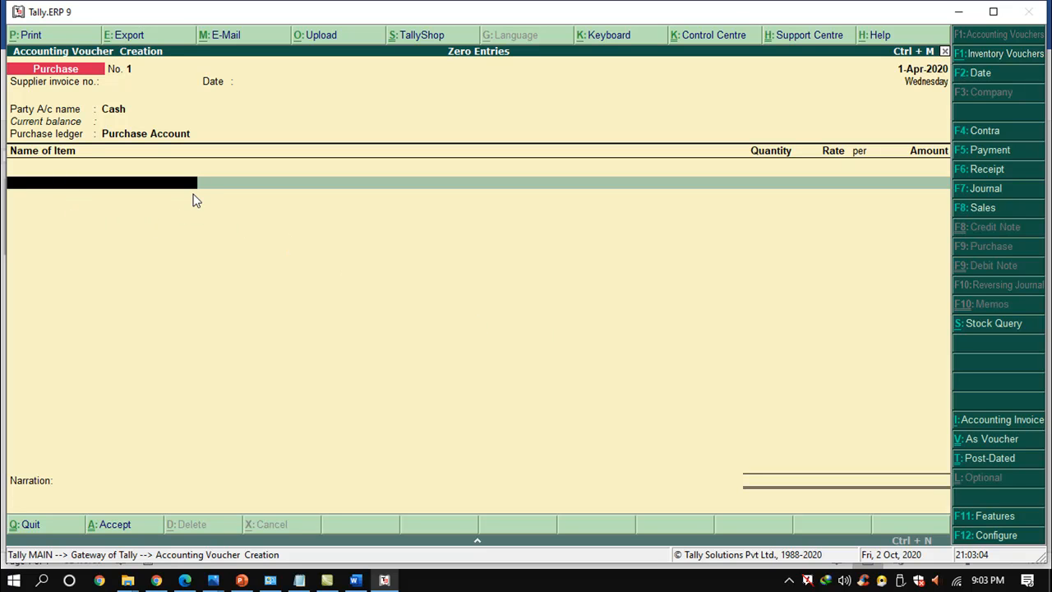
- Start a new stock item named Samsung 32" LED TV under the Primary group
key(alt+c)
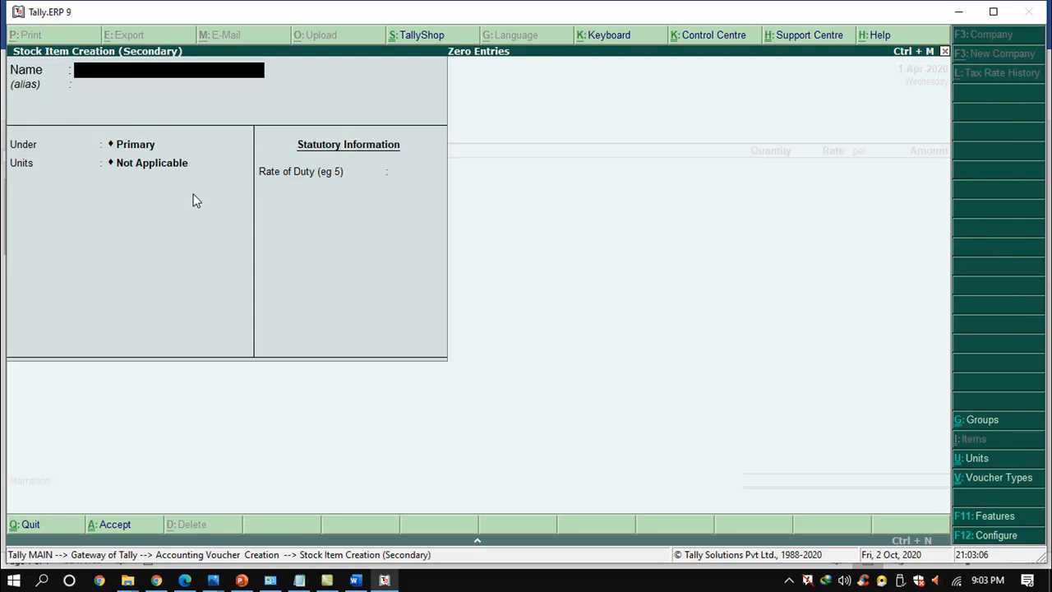
text(Samsung 32" )
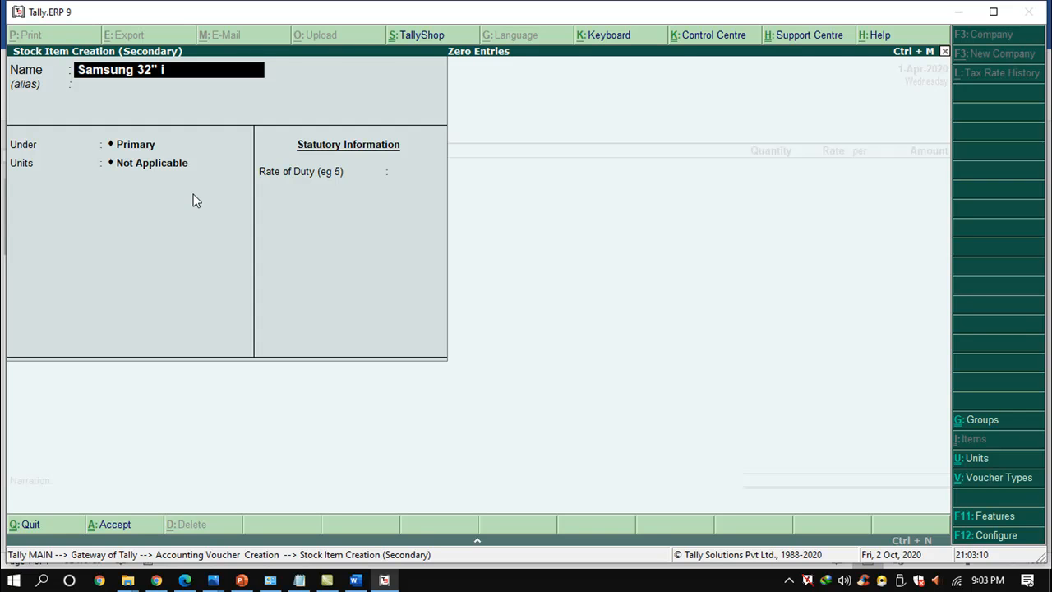
text(LED TV)
key(Return)
key(Return)
key(Return)
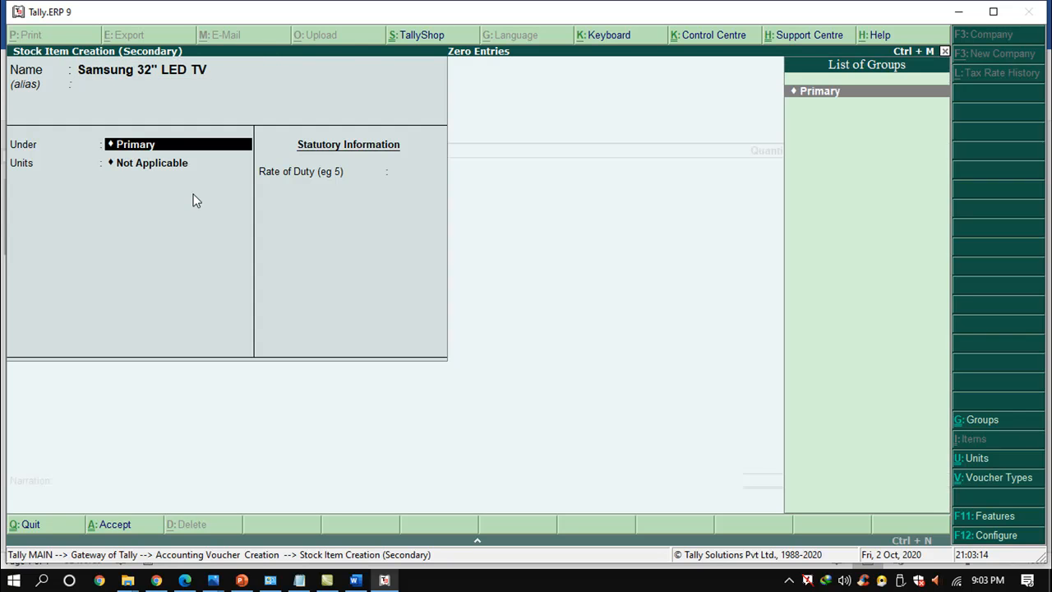
- Create the unit Nos. with formal name Number and 0 decimal places, and save the TV stock item with it
key(alt+c)
text(Nos.)
key(Return)
text(Number)
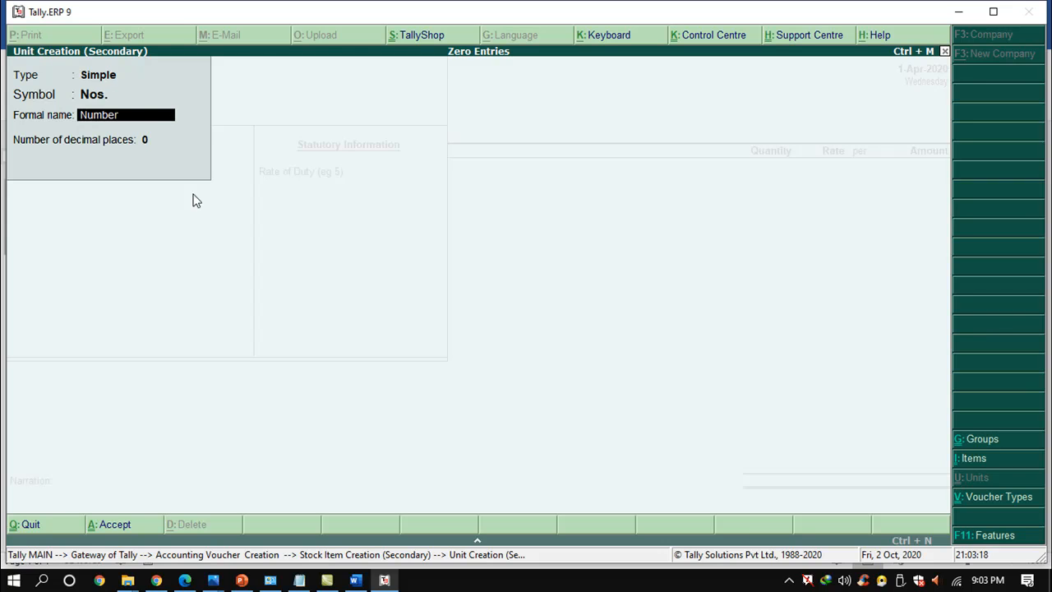
key(Return)
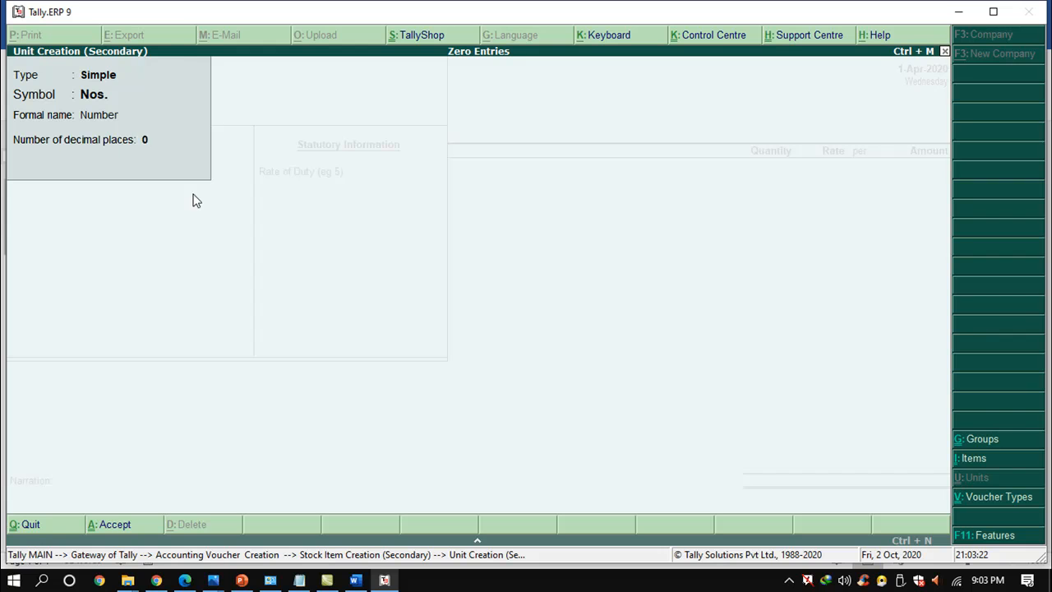
key(Return)
key(Return)
key(Return)
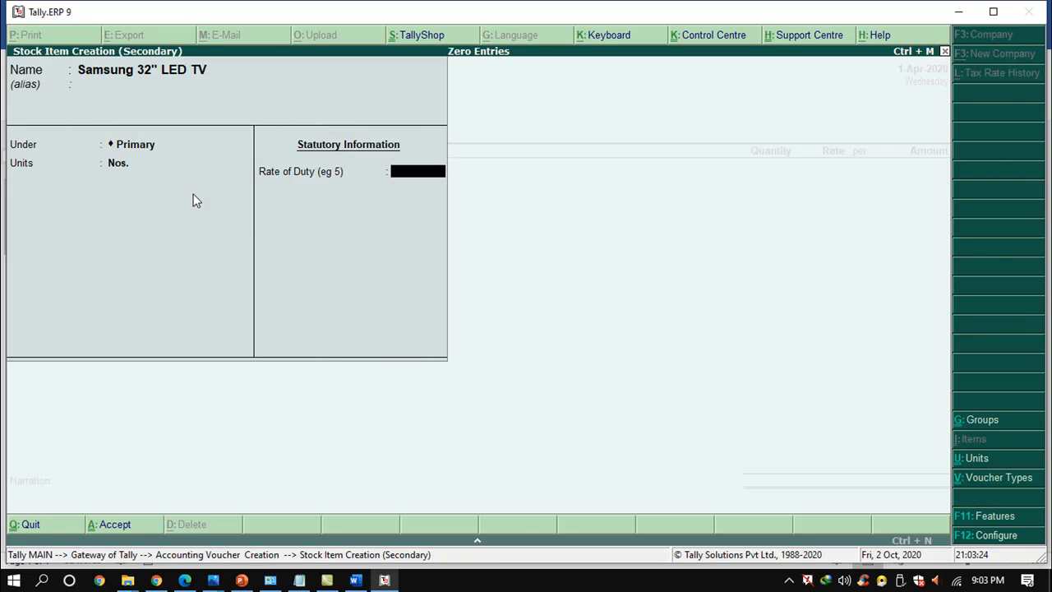
key(Return)
key(Return)
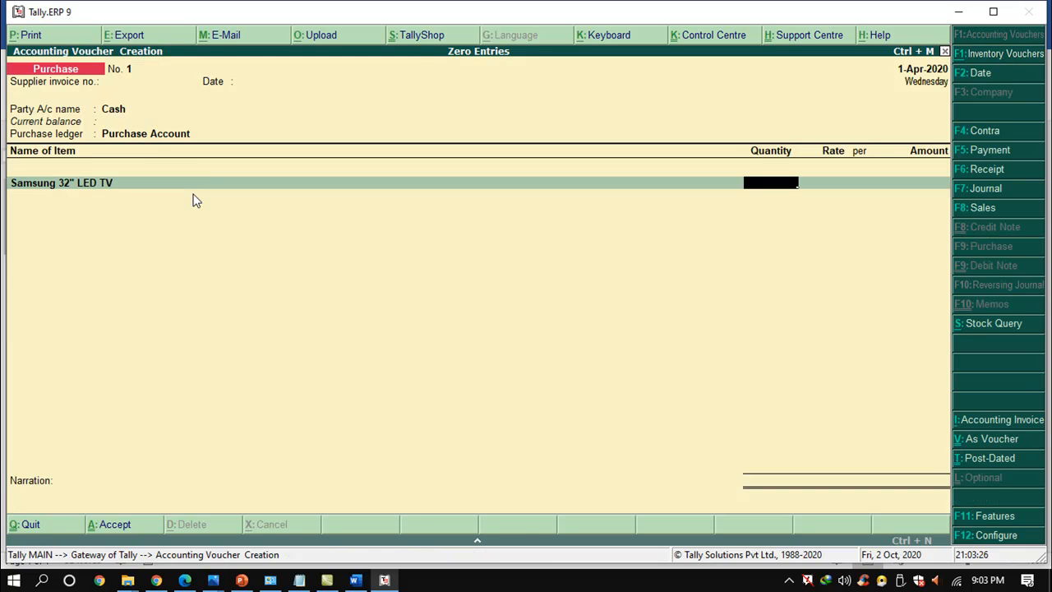
- Enter a quantity of 10 Nos. at a rate of 25,000 for the Samsung 32" LED TV
text(10)
key(Return)
text(25000)
key(Return)
key(Return)
key(Return)
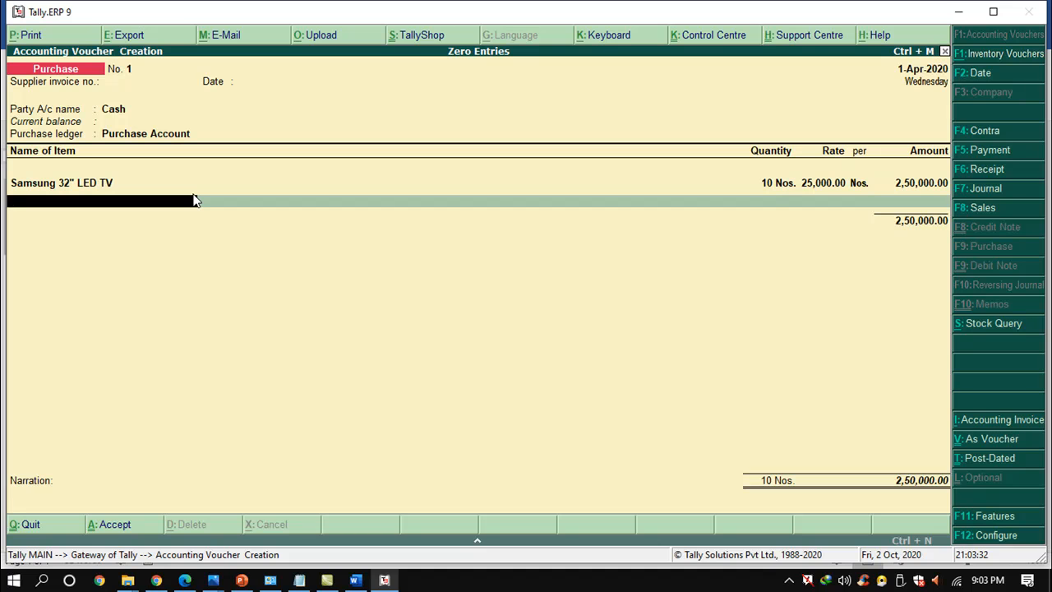
- Start a second stock item named "Stablizer" and check the spelling in the Word document's third list item
key(alt+c)
text(Stablizer)
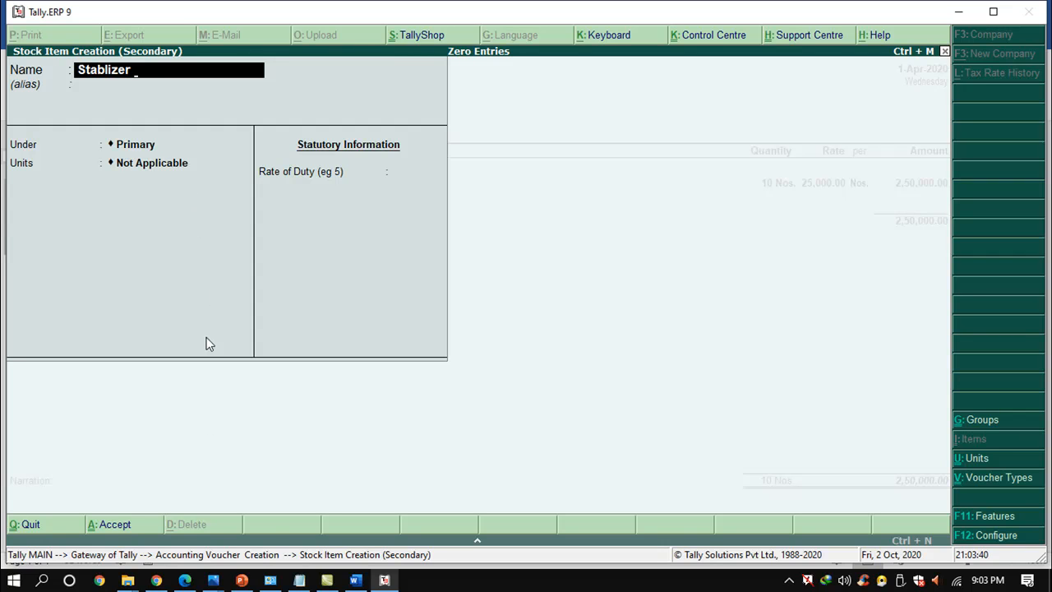
click(355, 580)
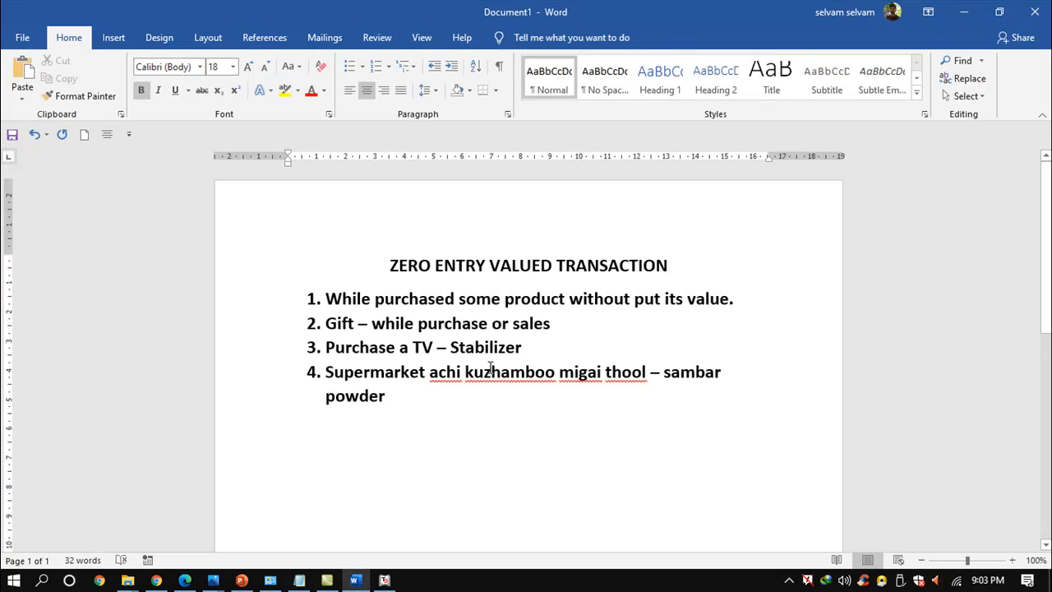
key(alt+Tab)
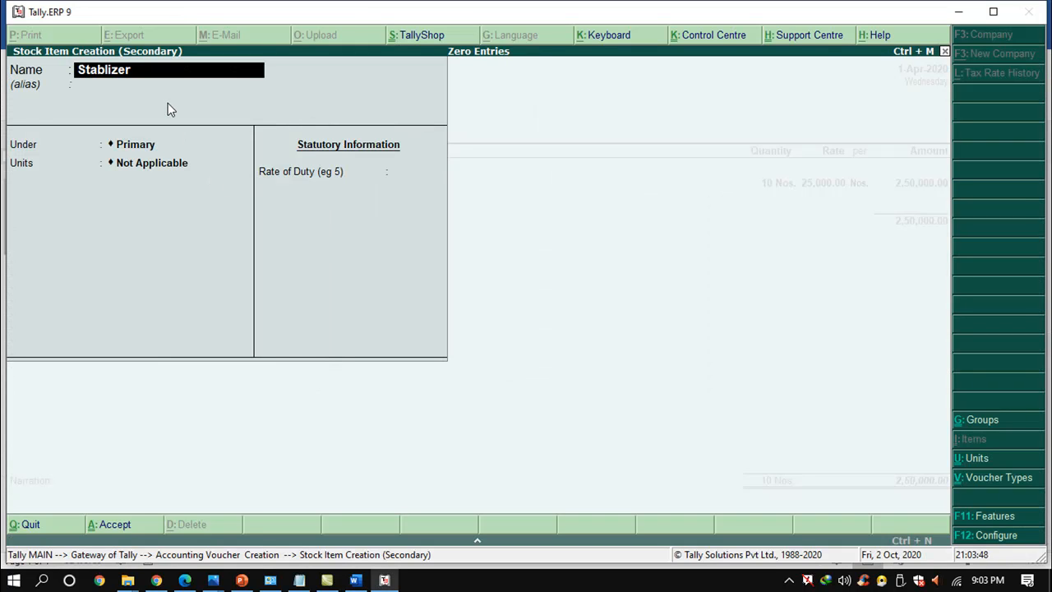
- Correct the stock item's name to Stabilizer and save it under Primary with the unit Nos
key(BackSpace)
key(BackSpace)
key(BackSpace)
key(BackSpace)
key(BackSpace)
text(ilizer)
key(Return)
key(Return)
key(Return)
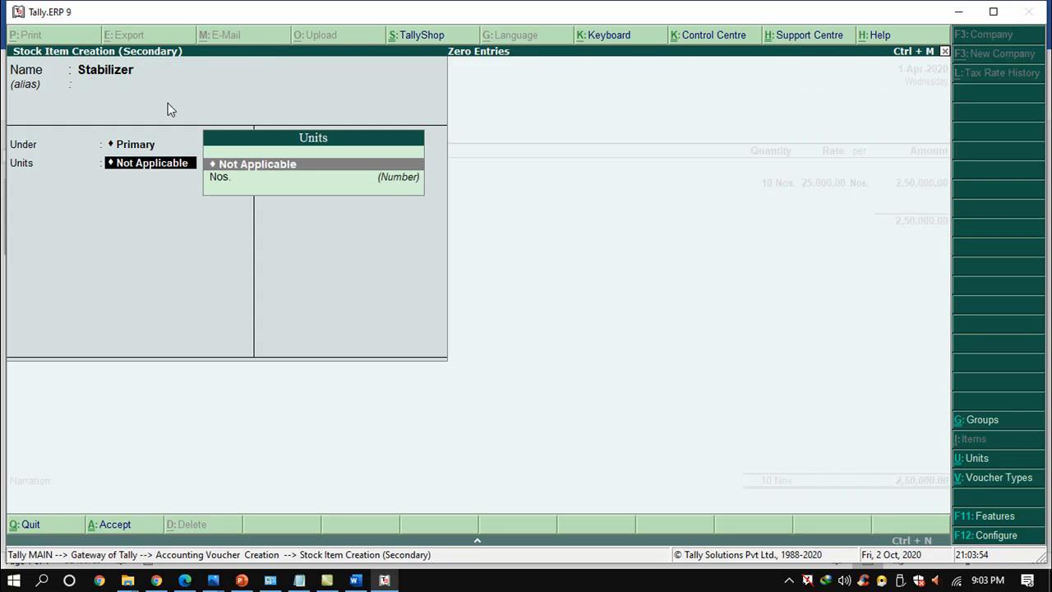
key(Down)
key(Return)
key(Return)
key(Return)
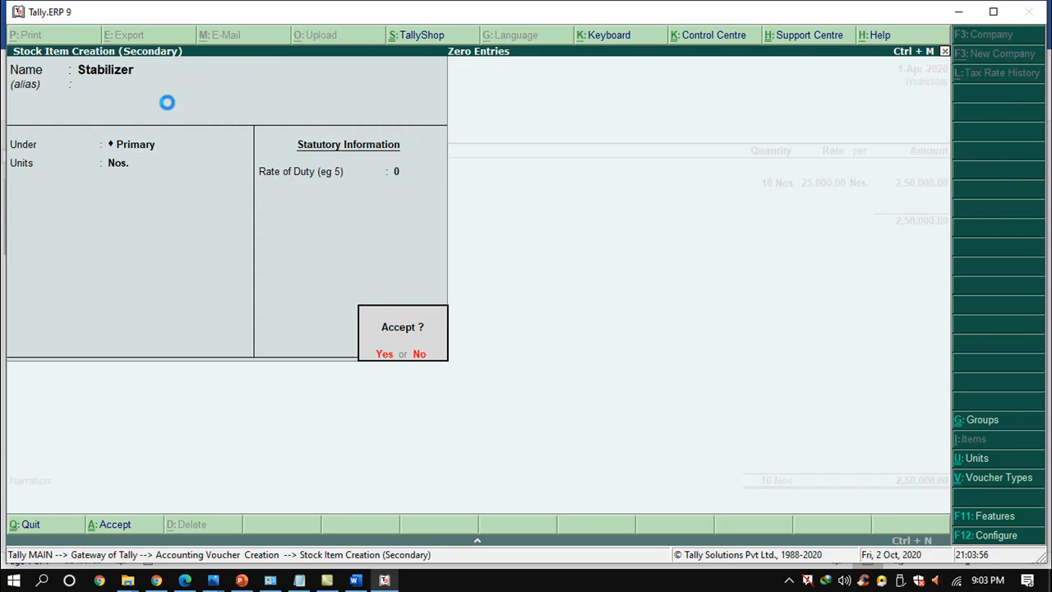
- Enter 10 Nos. of Stabilizer without a rate or amount, and accept the purchase voucher with no narration
text(10)
key(Return)
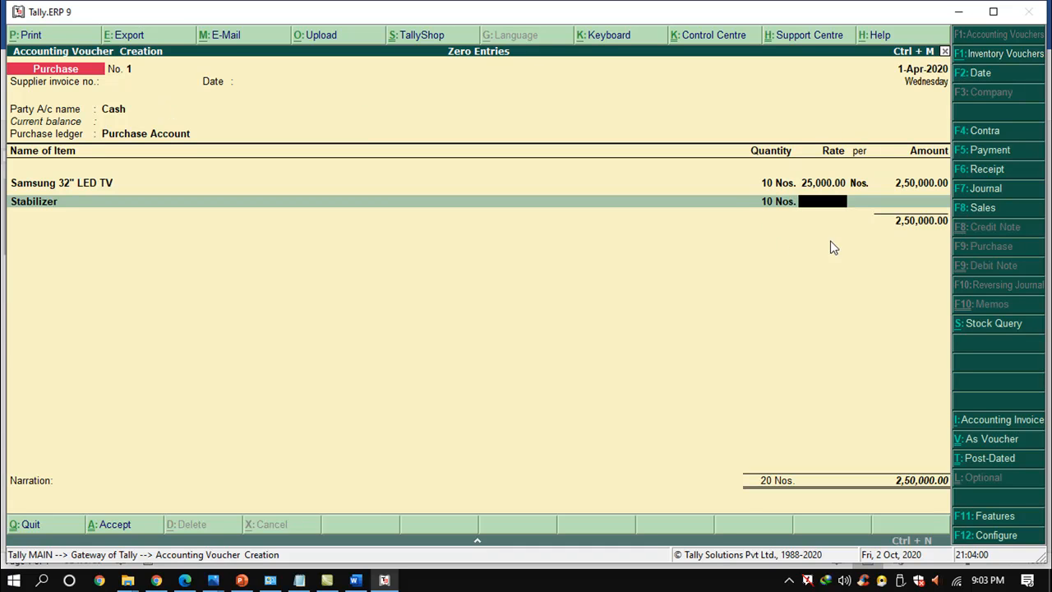
key(Return)
key(Return)
key(Return)
key(Return)
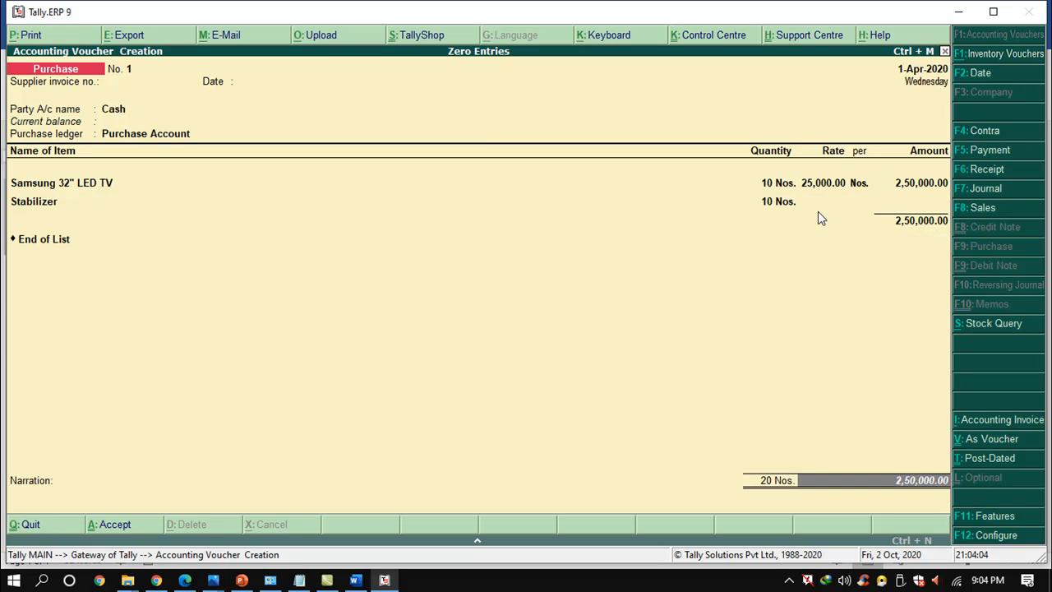
key(Return)
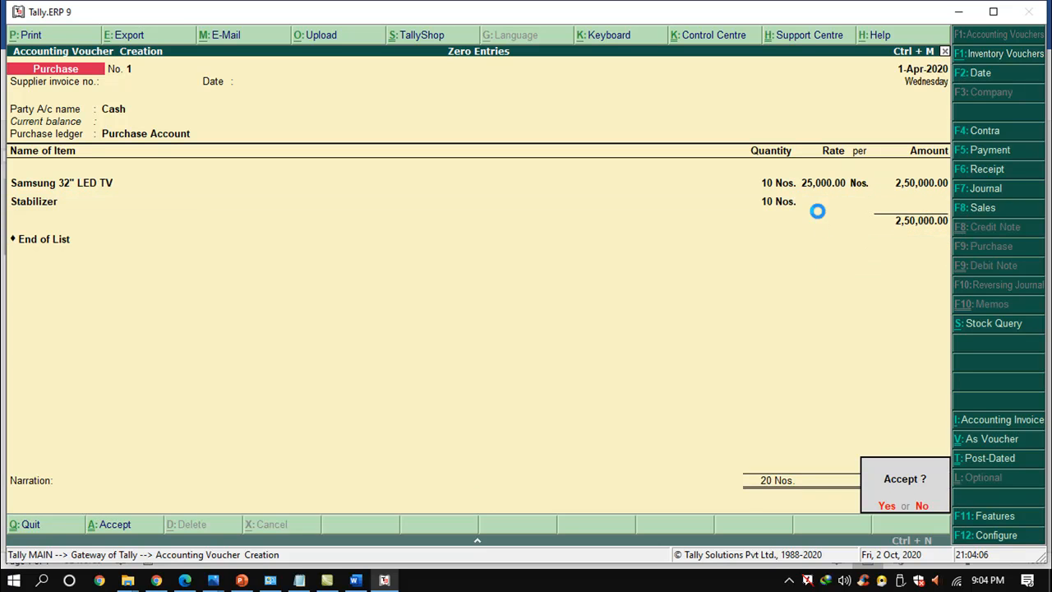
key(Return)
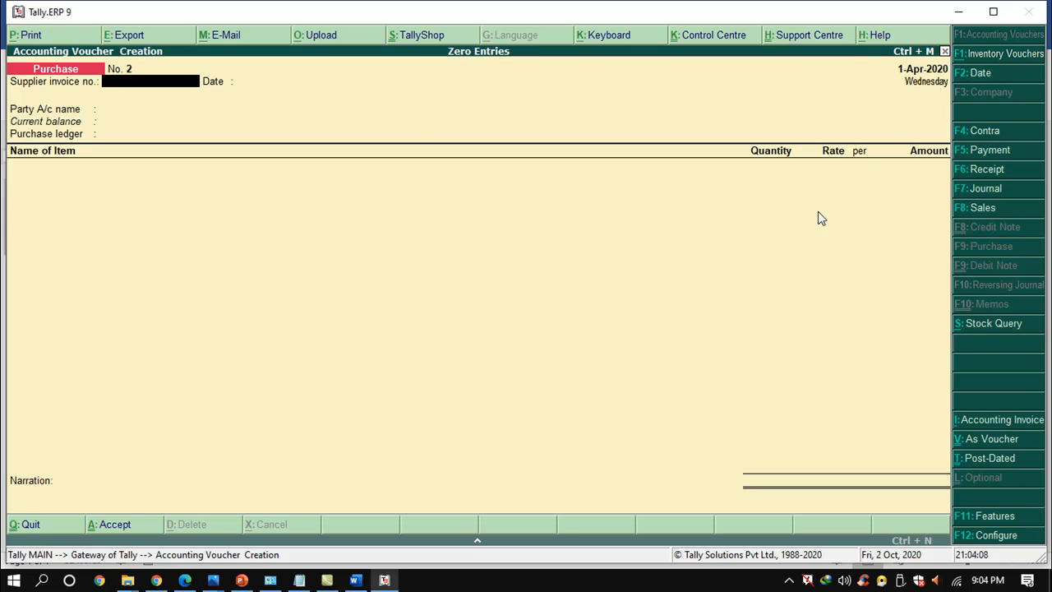
- Close voucher entry and review the purchased items in the Stock Summary report
key(Escape)
key(Return)
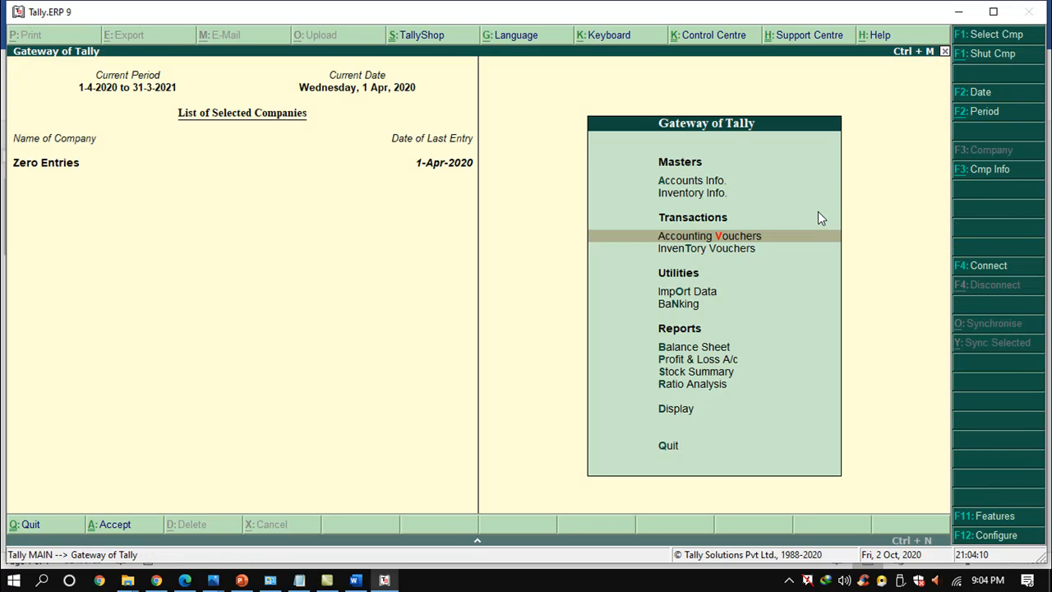
key(Down)
key(Down)
key(Down)
key(Down)
key(Down)
key(Down)
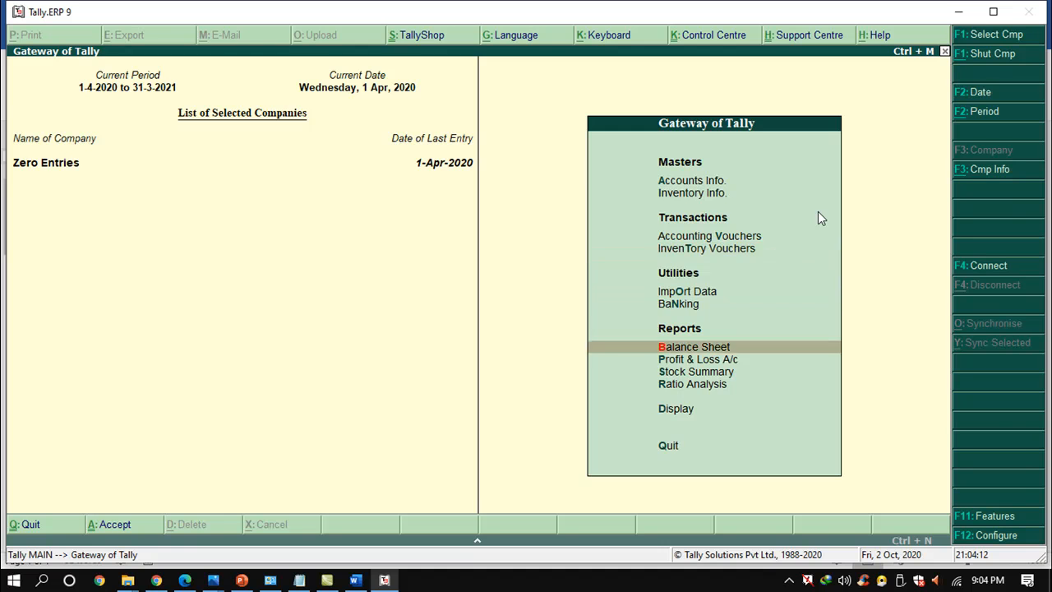
key(Return)
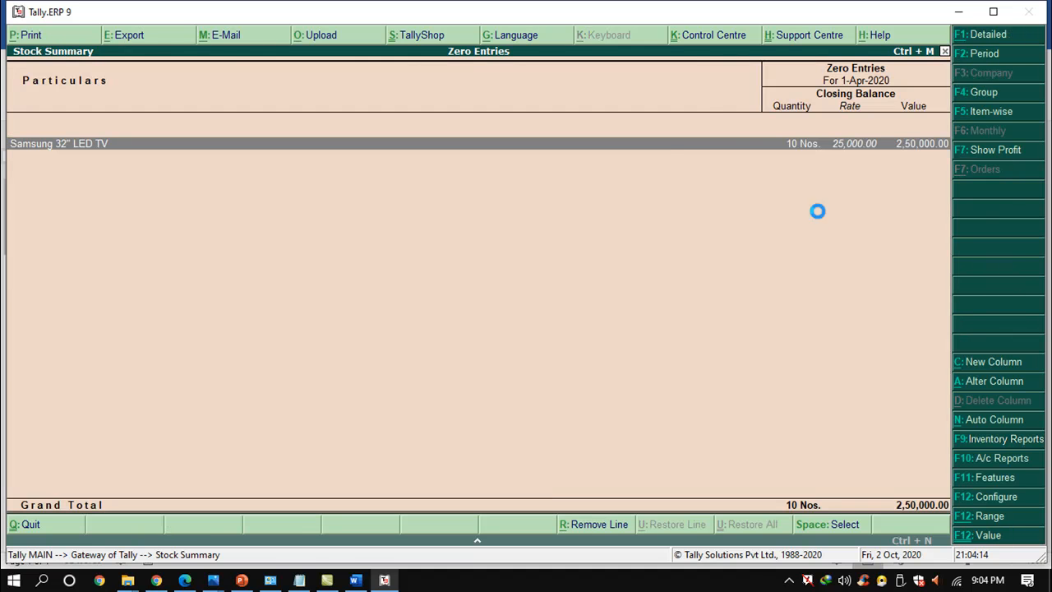
key(Return)
key(Escape)
key(Escape)
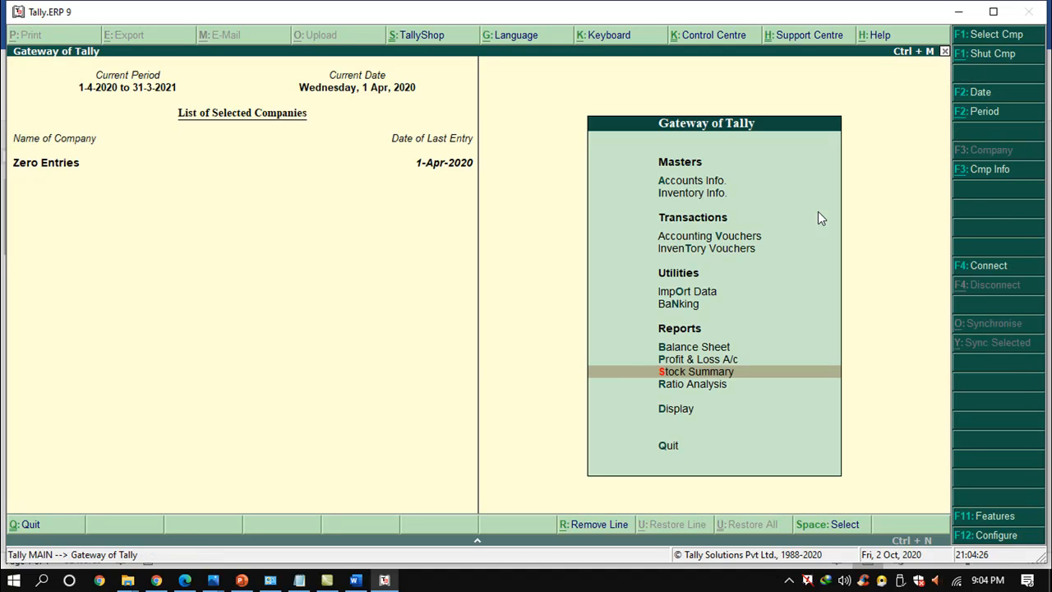
- Reopen the Stock Summary and drill down to the April 2020 stock vouchers of the Samsung 32" LED TV
key(Down)
key(Up)
key(Return)
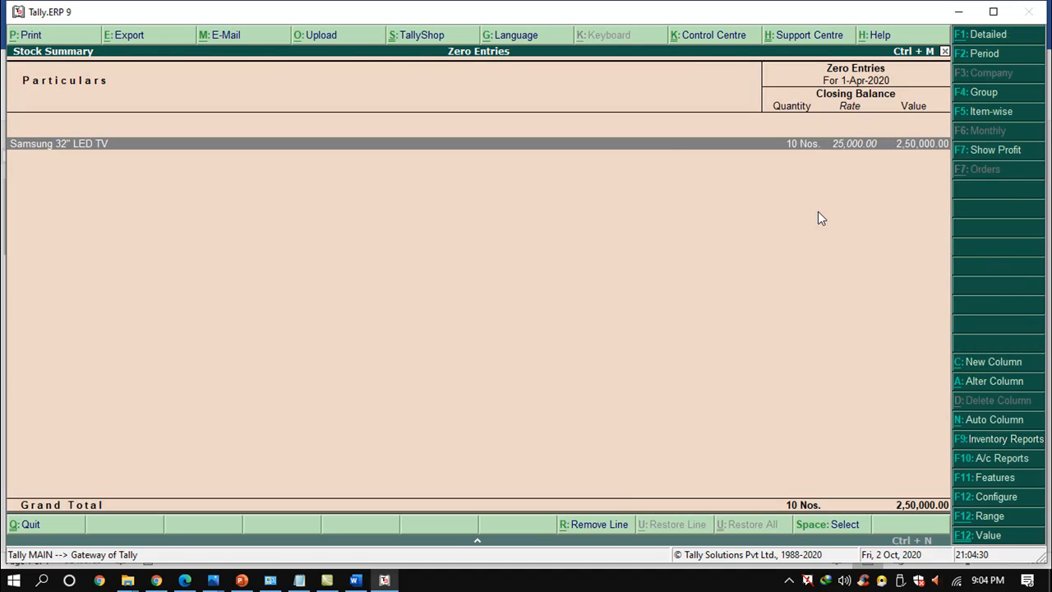
key(Return)
key(Return)
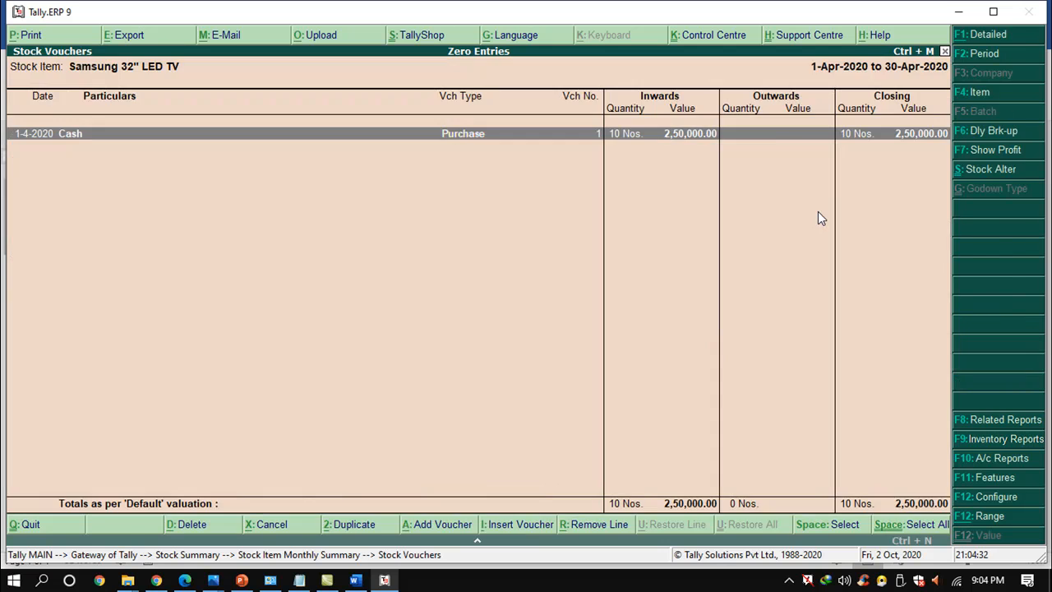
- Open the cash purchase voucher behind the TV's stock entry to check its items, and return to the Gateway of Tally
key(Return)
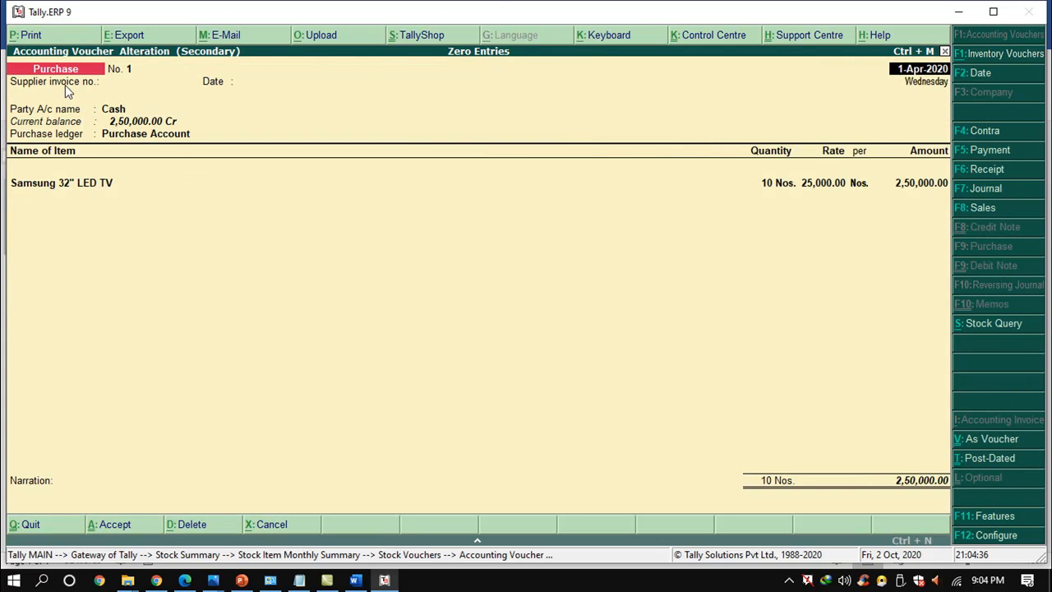
key(Escape)
key(y)
key(Escape)
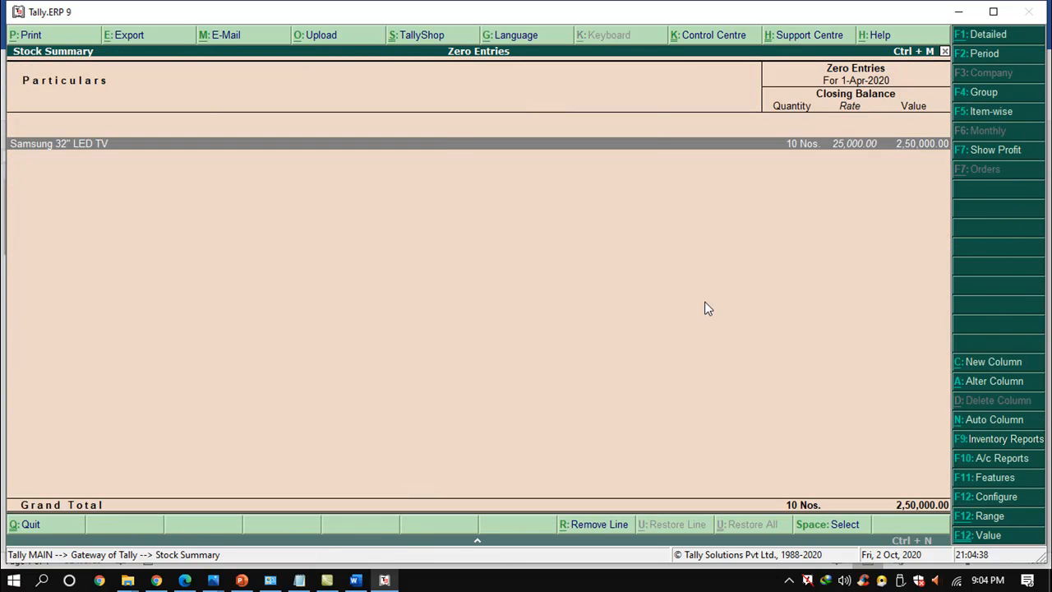
key(Escape)
key(Escape)
key(Escape)
- Open purchase voucher No. 1 from the Day Book to check its item lines, and quit it without changes
key(d)
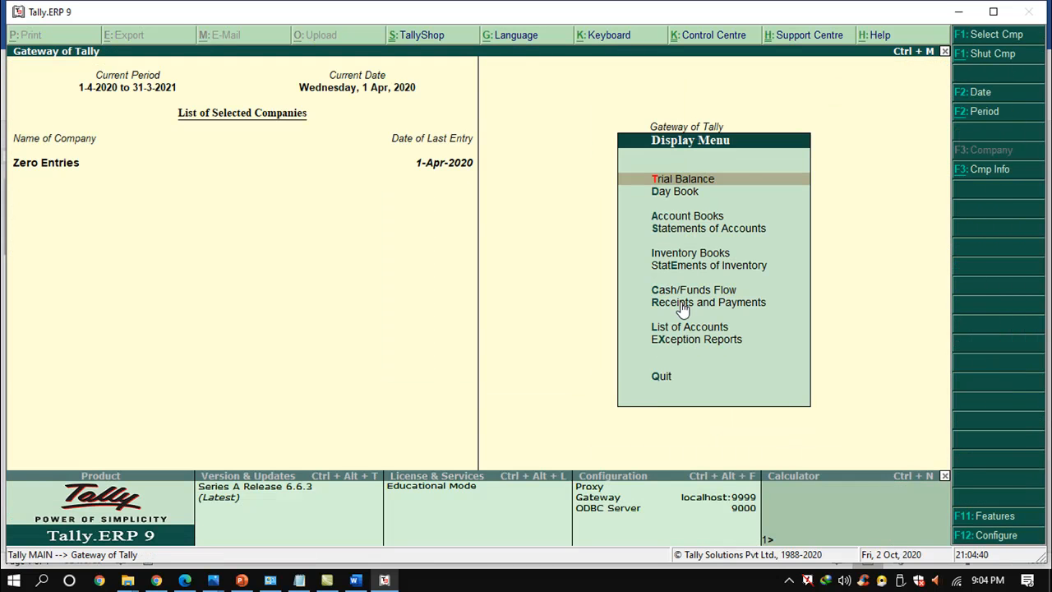
key(Escape)
key(Return)
key(Down)
key(Return)
key(Return)
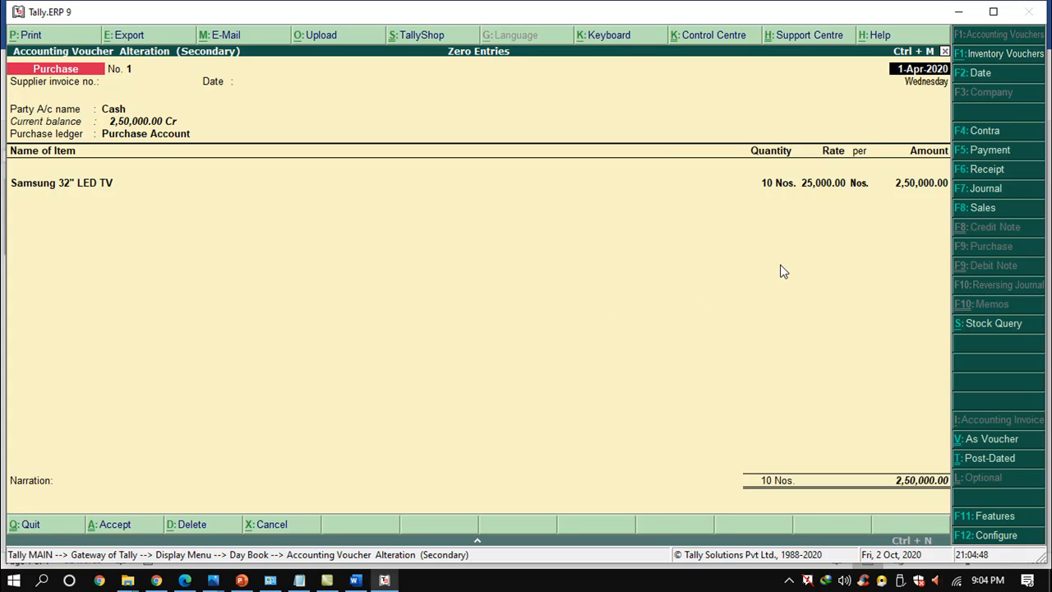
key(Escape)
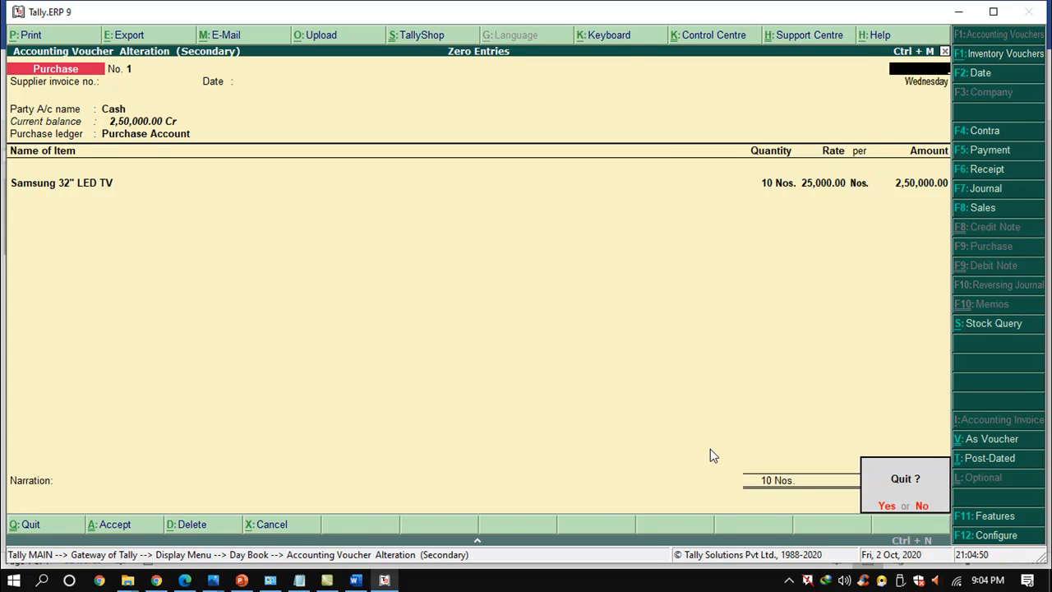
key(Escape)
key(Return)
key(Escape)
key(Escape)
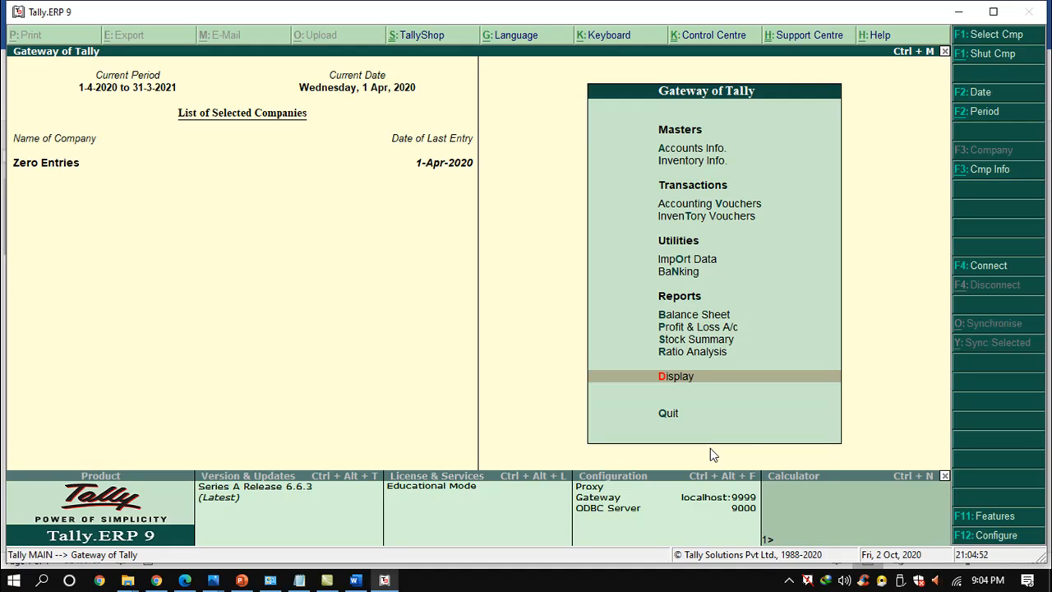
- Set Enable zero-valued transactions to Yes in the company's Inventory Features and save the settings
click(1001, 516)
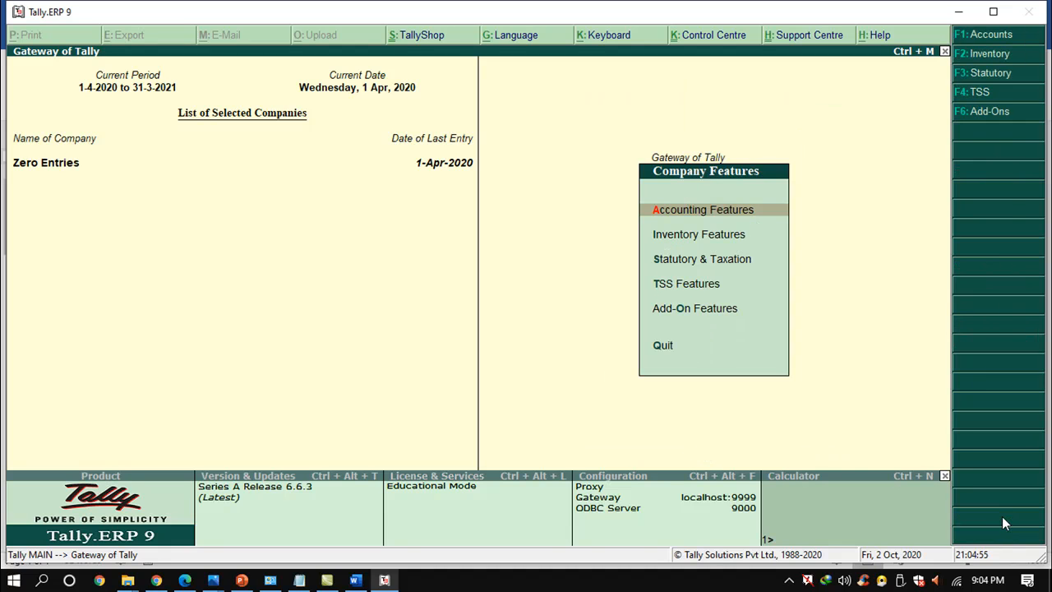
click(698, 238)
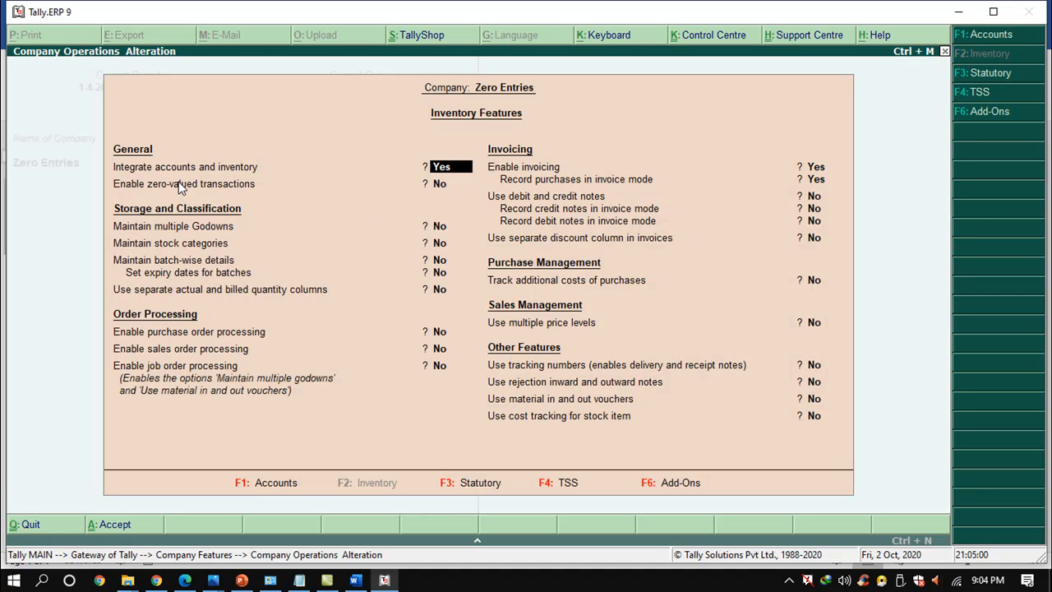
key(Return)
text(yes)
key(Return)
key(Return)
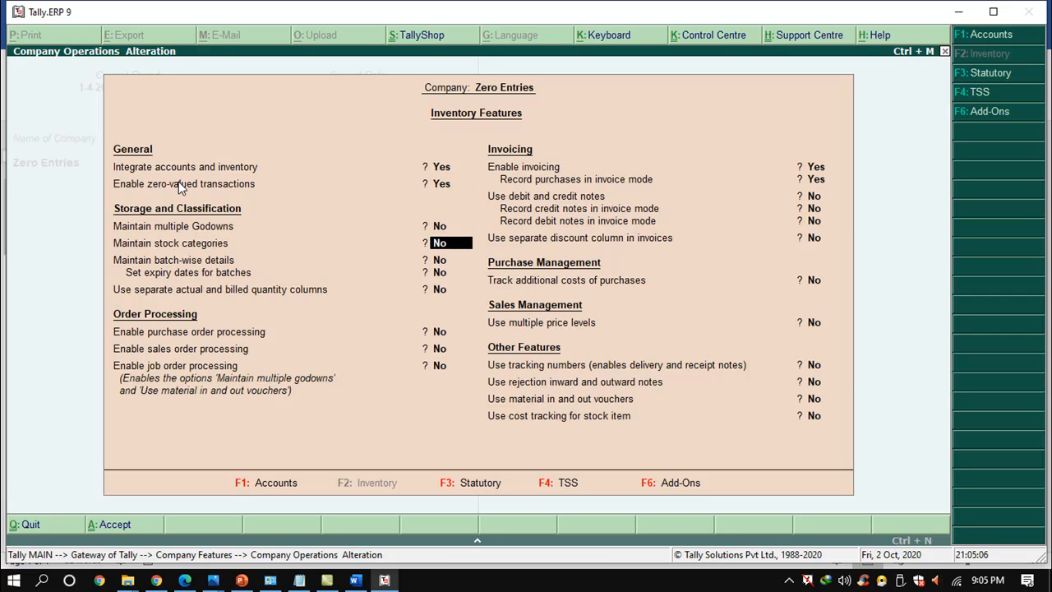
key(ctrl+a)
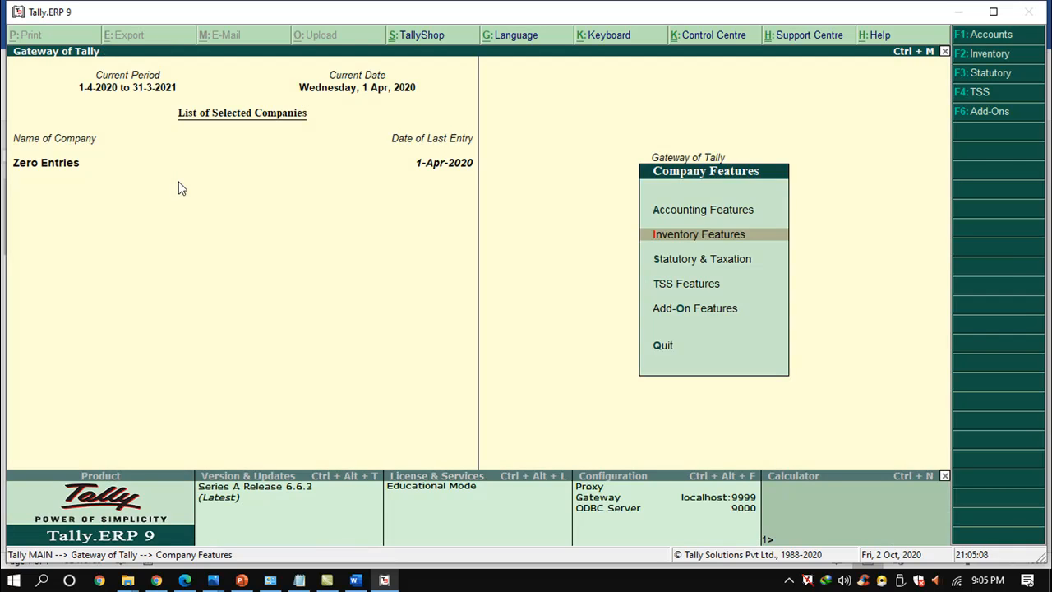
key(Escape)
- Reopen purchase voucher No. 1 from the Day Book and keep its Cash party details and TV line
key(Return)
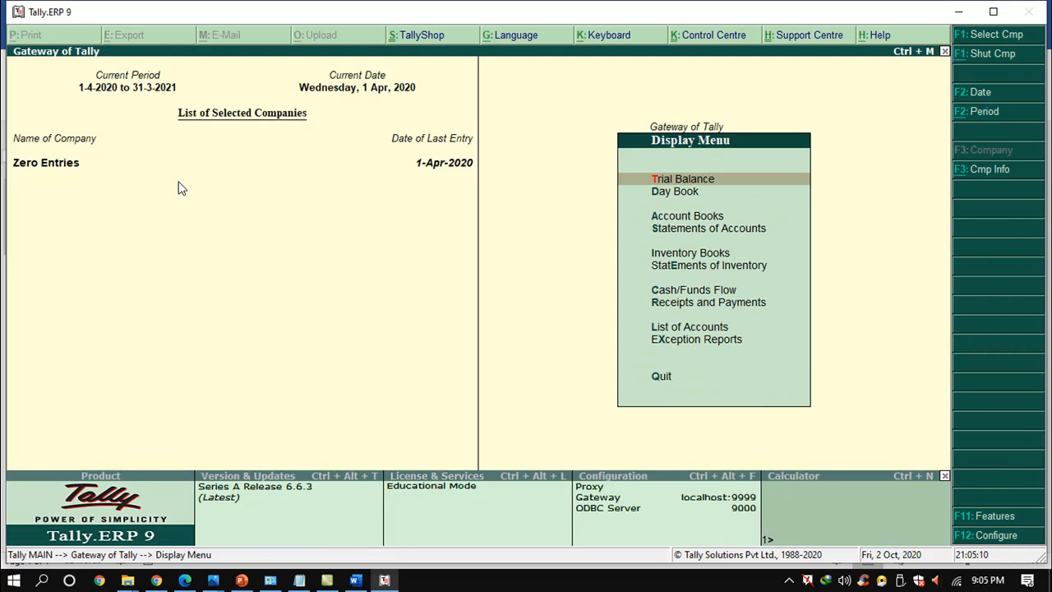
key(d)
key(Return)
key(Return)
key(Return)
key(Return)
key(Return)
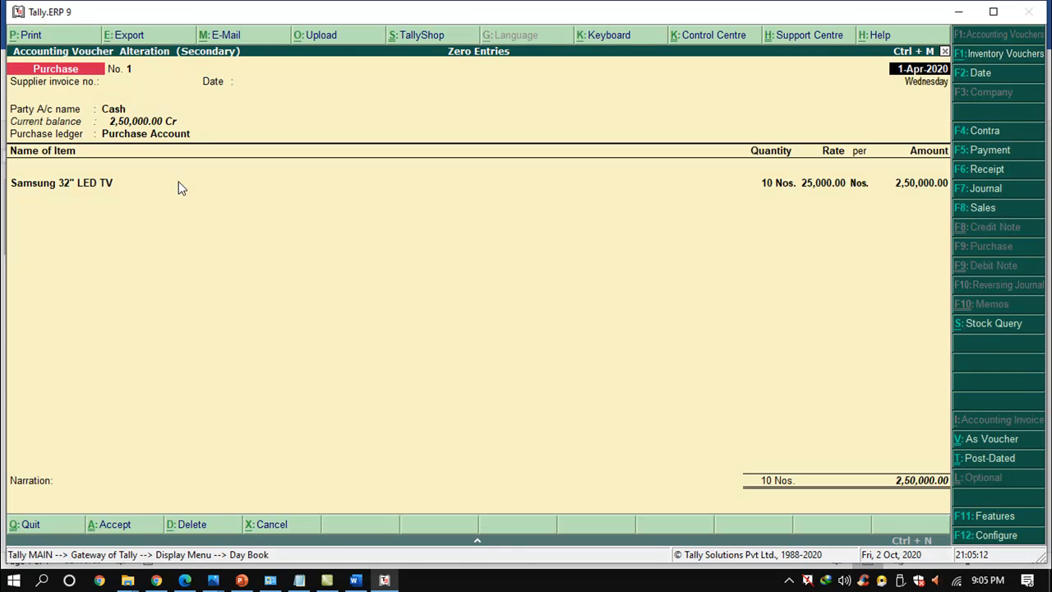
key(Return)
key(Return)
key(Return)
key(Return)
key(Return)
key(Return)
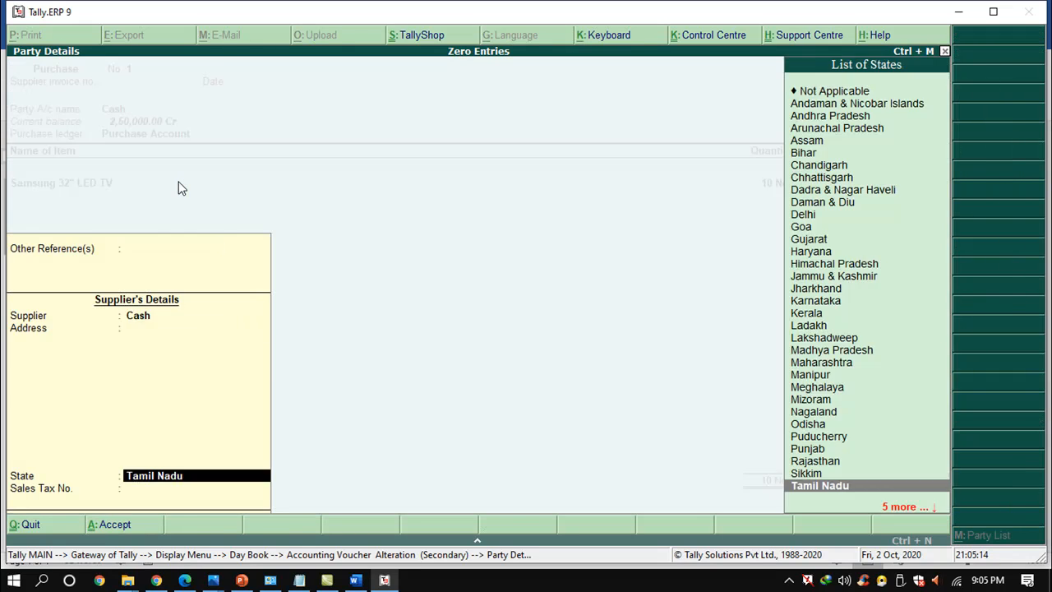
key(Return)
key(Return)
- Add 10 Nos. of Stabilizer without a rate or amount to the purchase voucher, and accept it with no narration
text(S)
key(Down)
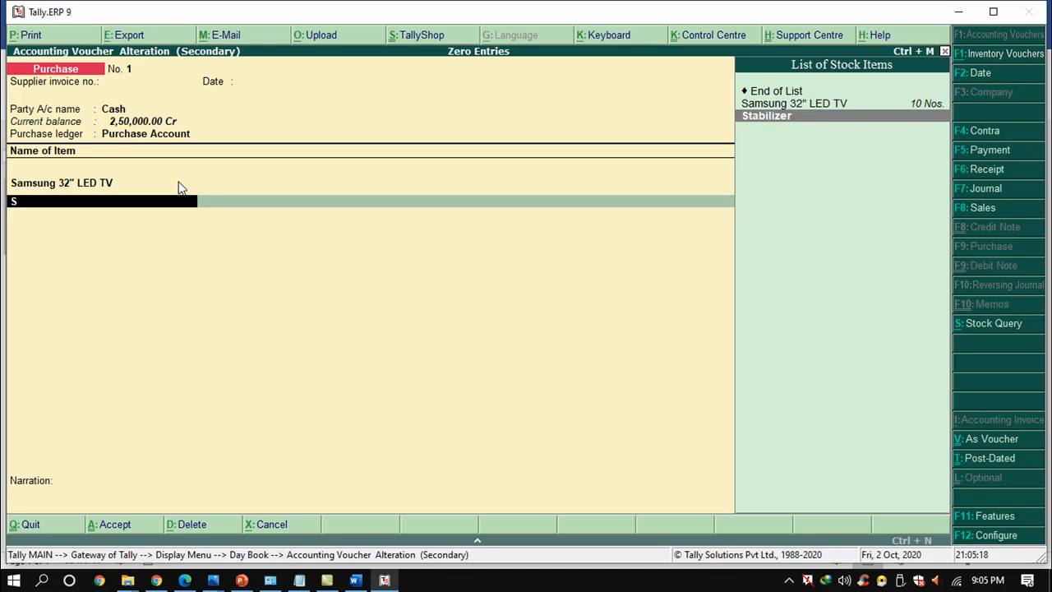
key(Return)
text(10 Nos.)
key(Return)
key(Return)
key(Return)
key(Return)
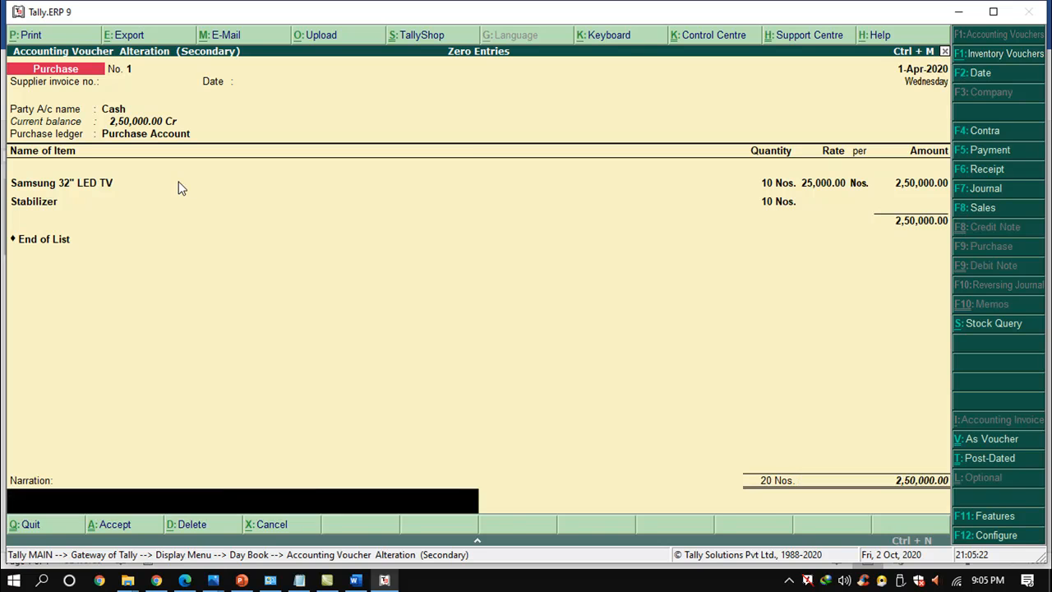
key(Return)
key(Return)
- Close the Day Book and review the Samsung 32" LED TV and Stabilizer lines in the Stock Summary
key(Escape)
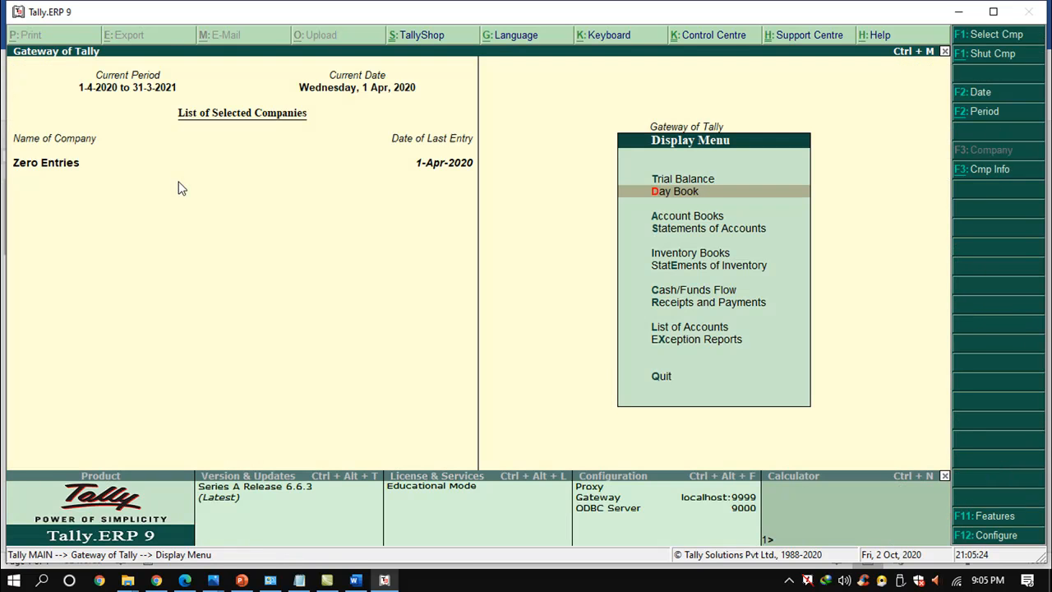
key(Escape)
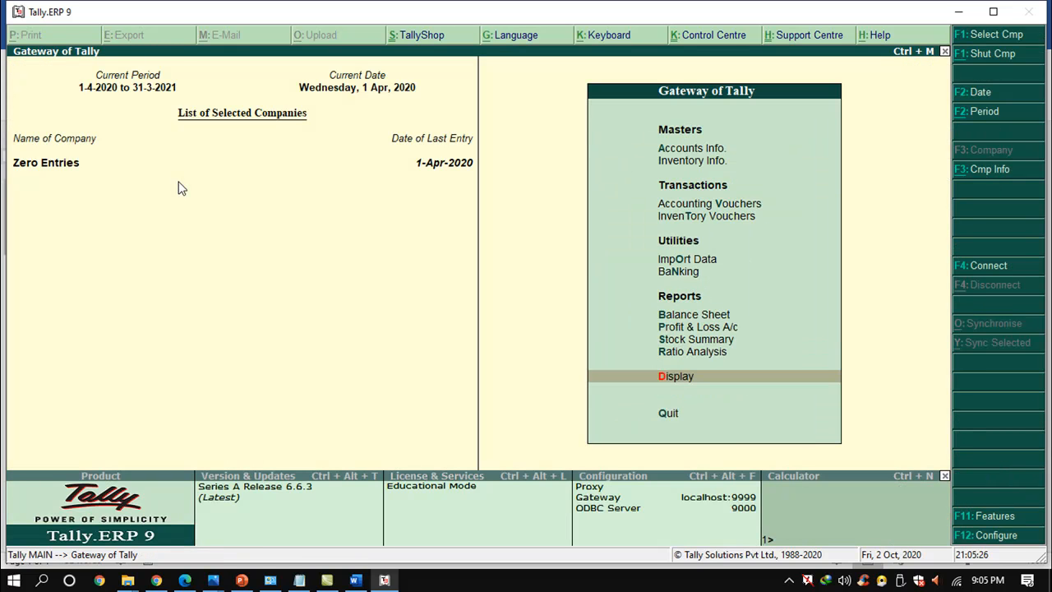
key(Up)
key(Up)
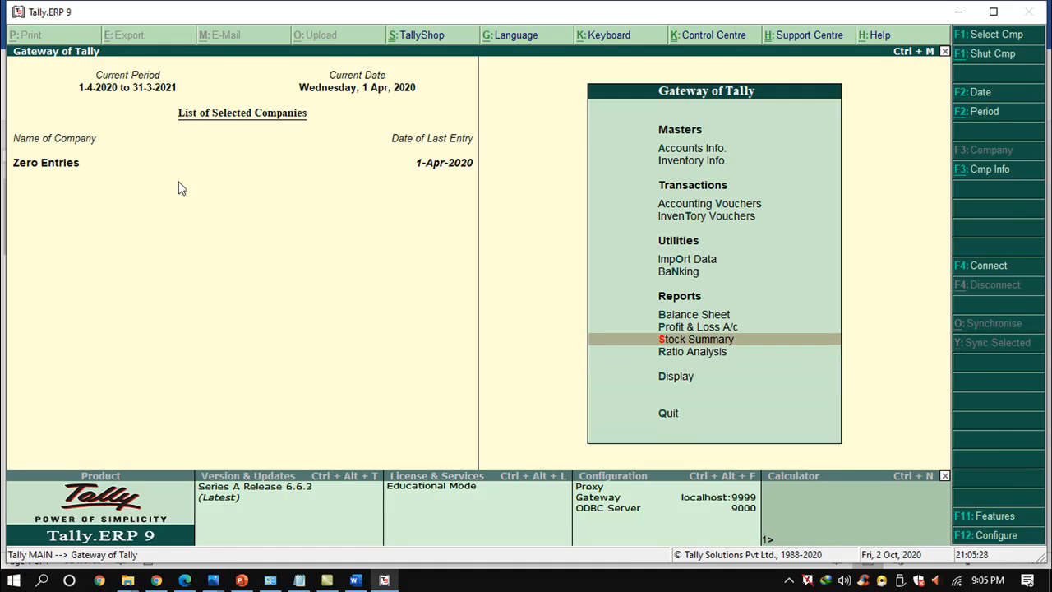
key(Return)
key(Down)
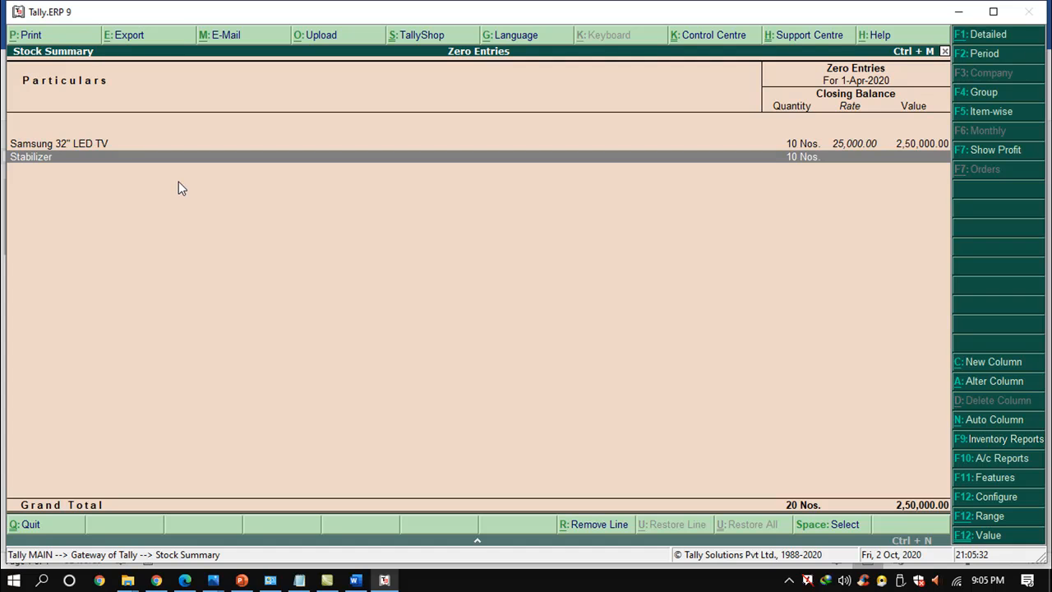
key(Up)
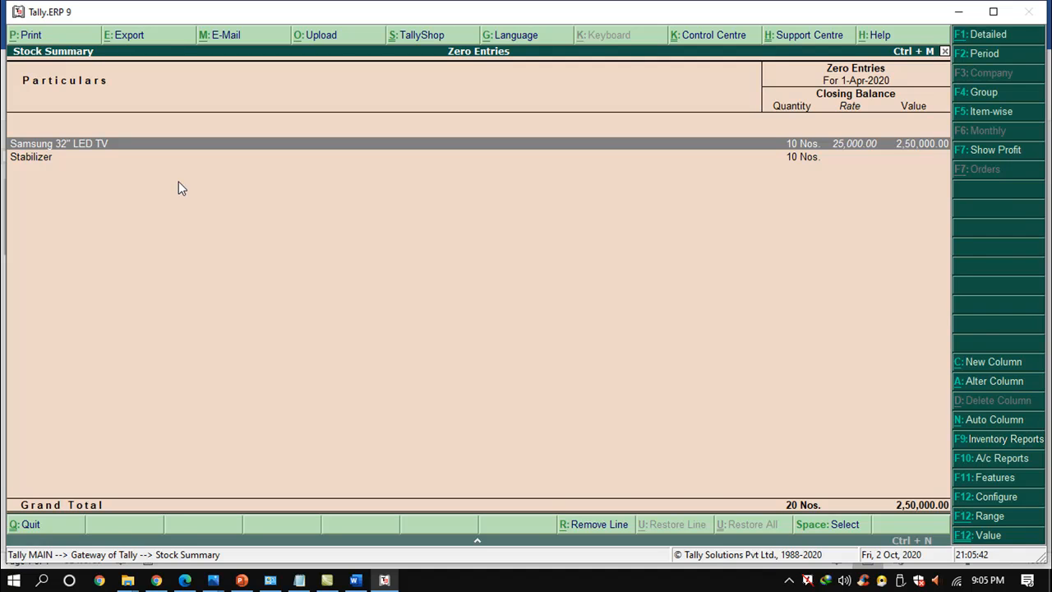
- Start a new purchase voucher with Cash as the party and Purchase Account as the purchase ledger
key(Escape)
key(Escape)
key(n)
key(Down)
key(Down)
key(Return)
key(Return)
key(Return)
key(Return)
key(Return)
key(Return)
key(Return)
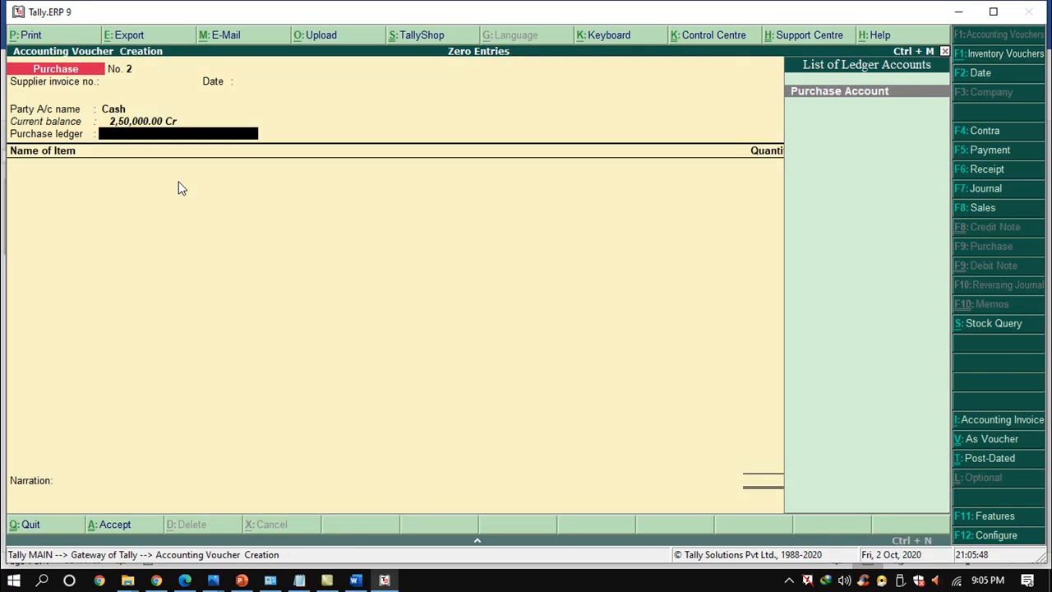
key(Return)
- Enter 1 Nos. of Samsung 32" LED TV at a rate of 27,000.00 in the purchase voucher
text(S)
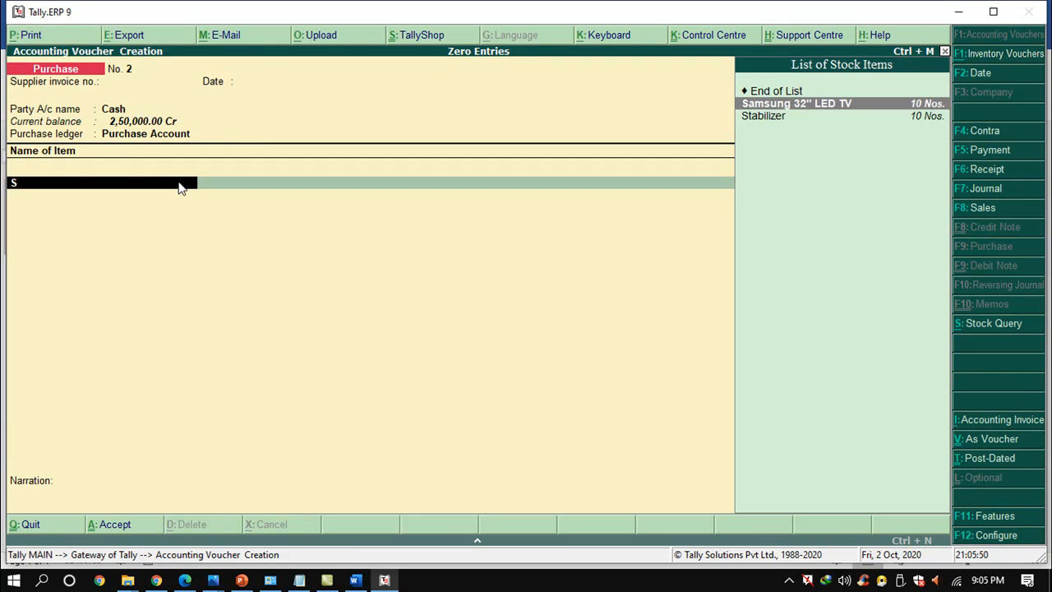
key(Up)
key(Return)
text(000 Nos.)
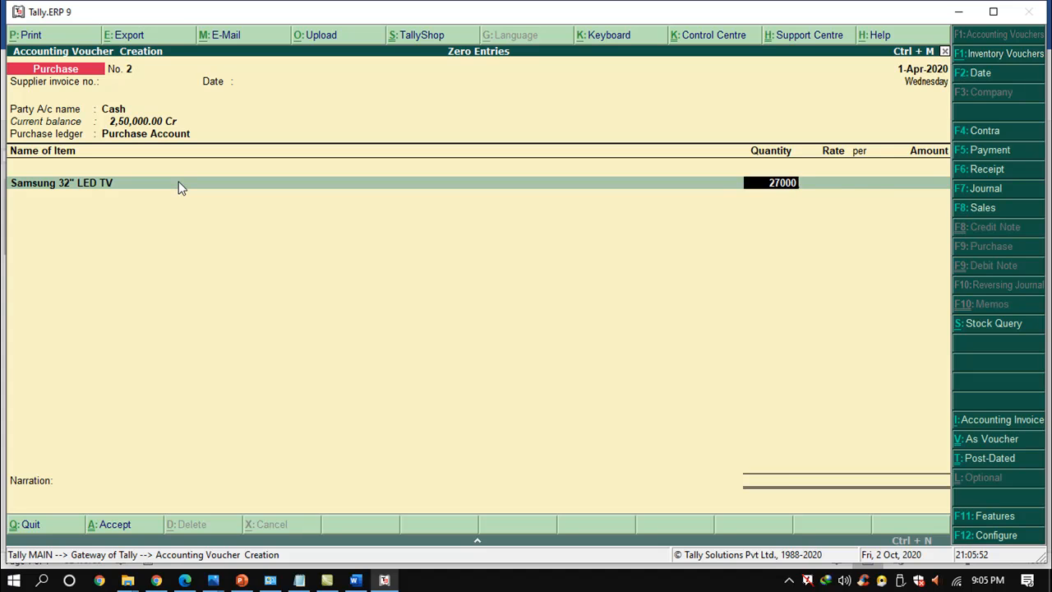
key(Return)
key(Return)
key(Return)
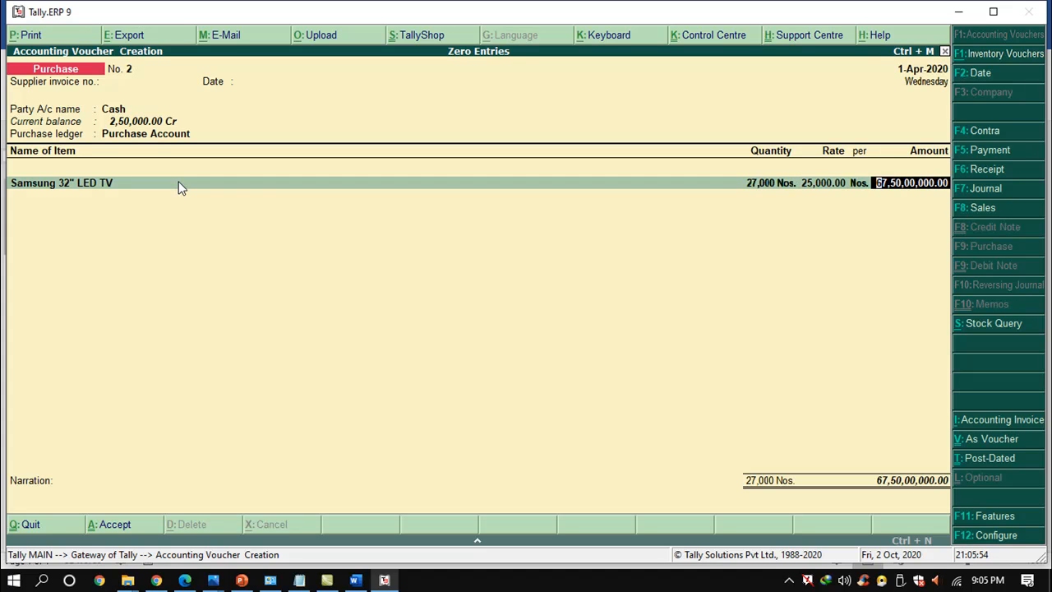
key(BackSpace)
key(BackSpace)
key(BackSpace)
text(1)
key(Return)
text(27,000)
key(Return)
key(Return)
key(Return)
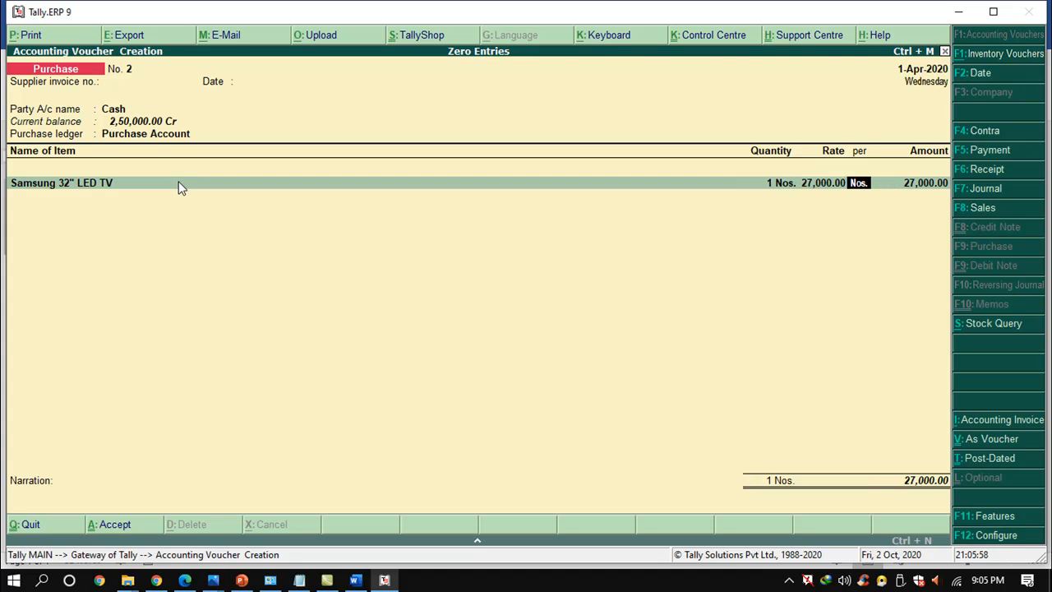
- Add 1 Nos. of Stabilizer without a rate or amount, and accept the new purchase voucher with no narration
text(S)
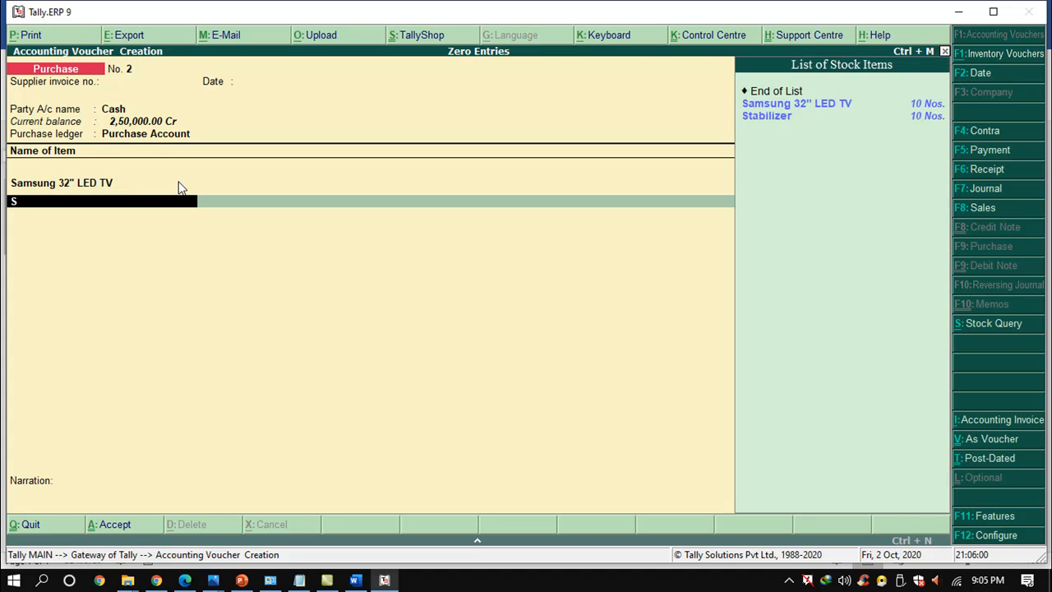
key(Down)
key(Return)
text(1)
key(Return)
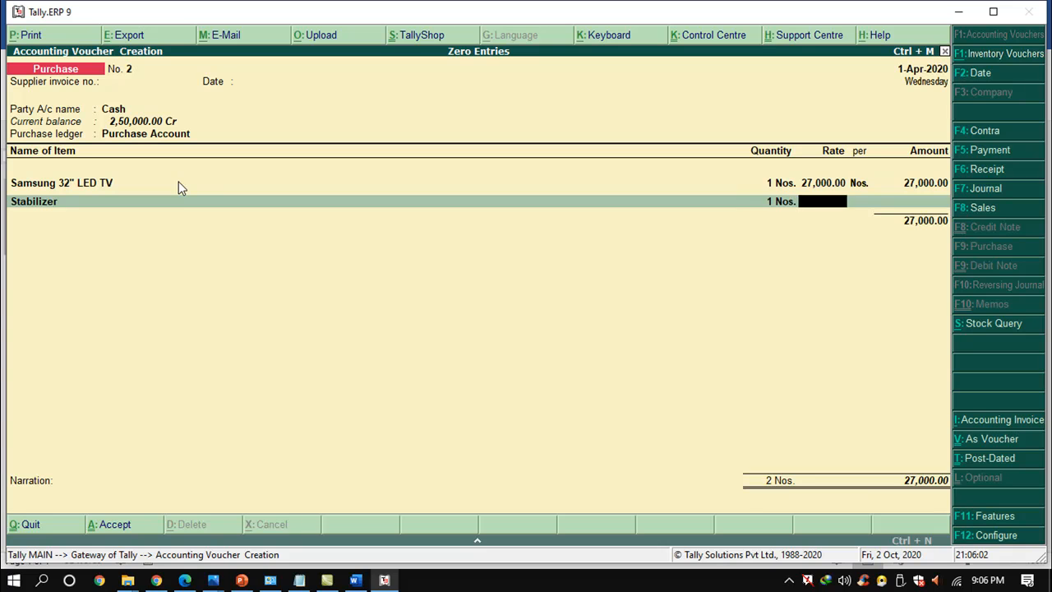
key(Return)
key(Return)
key(Return)
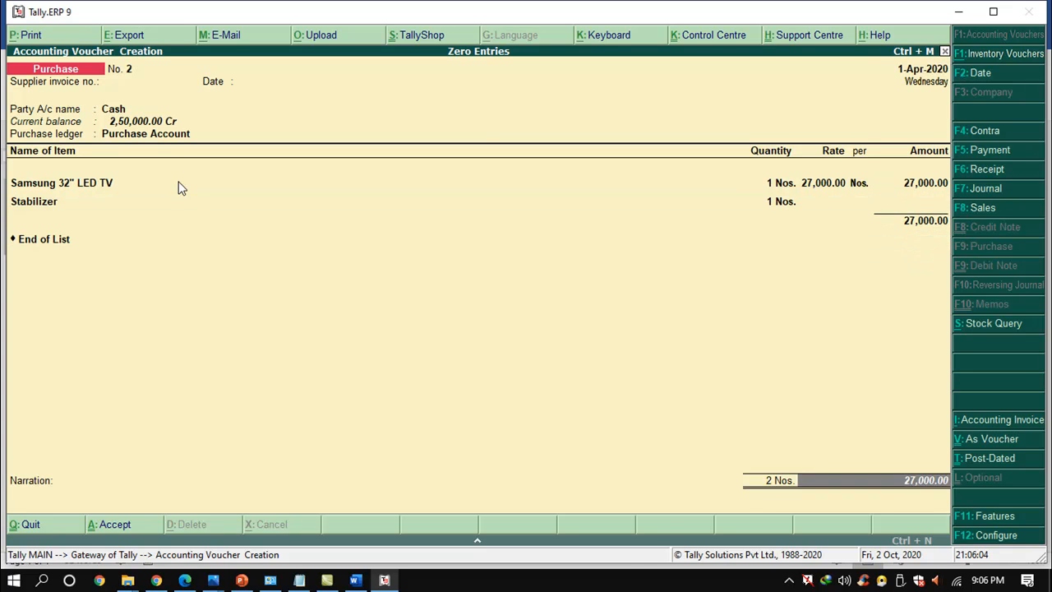
key(Return)
key(Return)
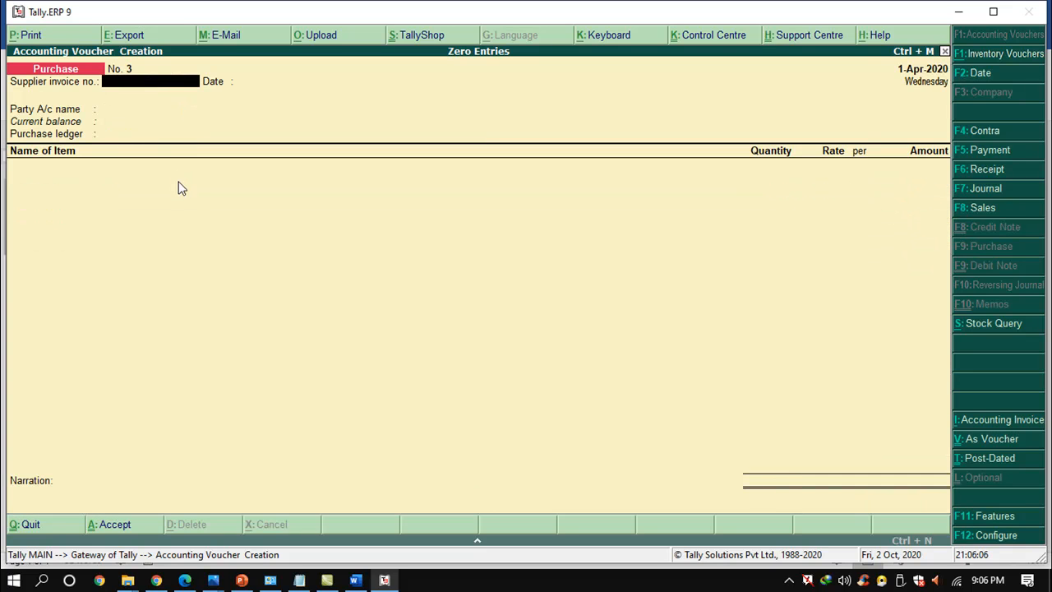
- Close voucher entry and check the quantities of both items in the Stock Summary
key(Escape)
key(Return)
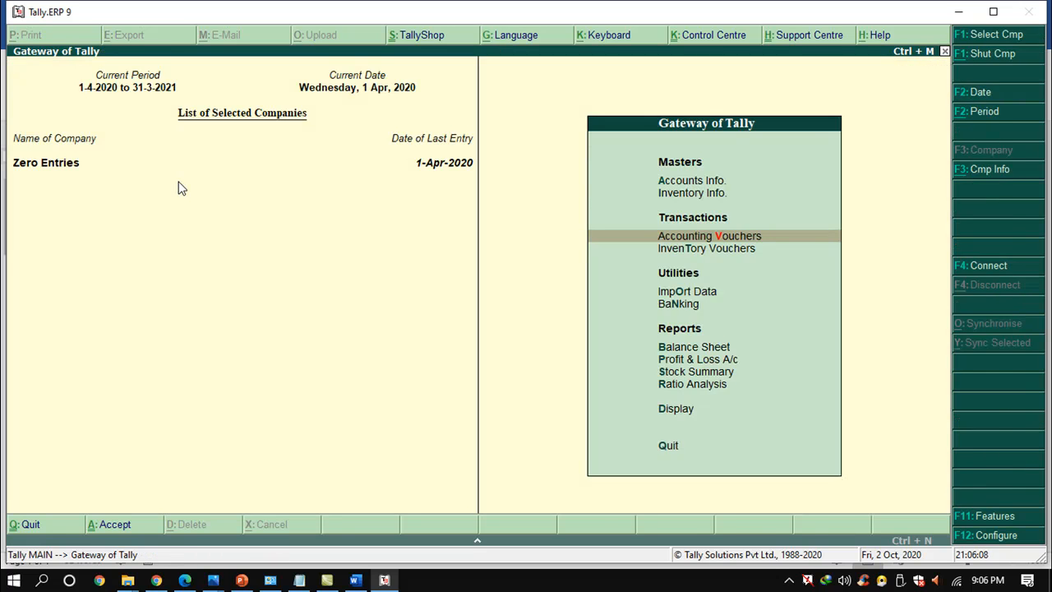
key(s)
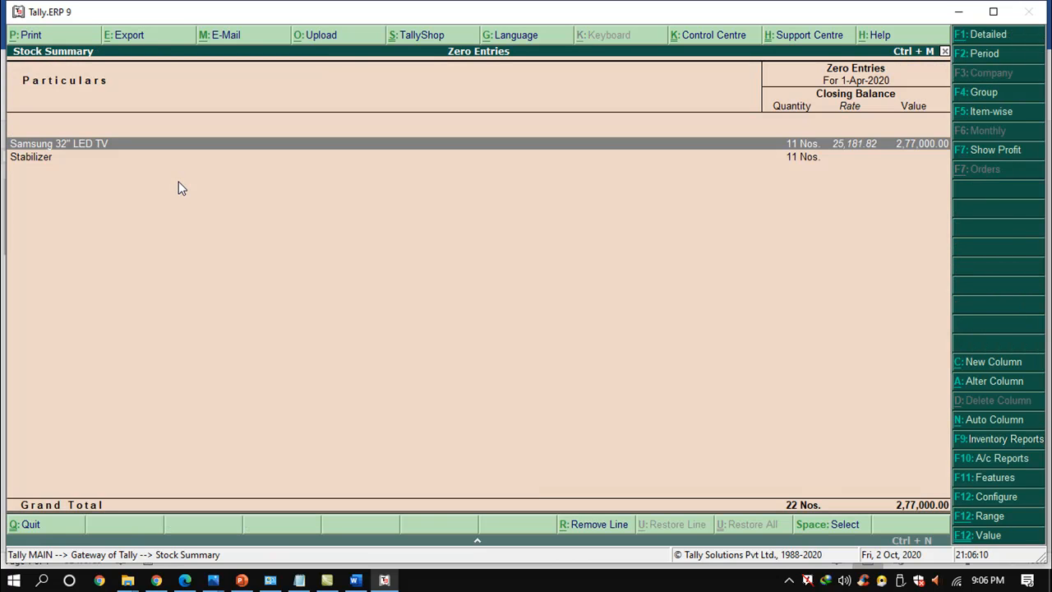
key(Down)
key(Escape)
key(Escape)
key(Escape)
- Open purchase voucher No. 2 from the Day Book and change its voucher type to Sales
key(d)
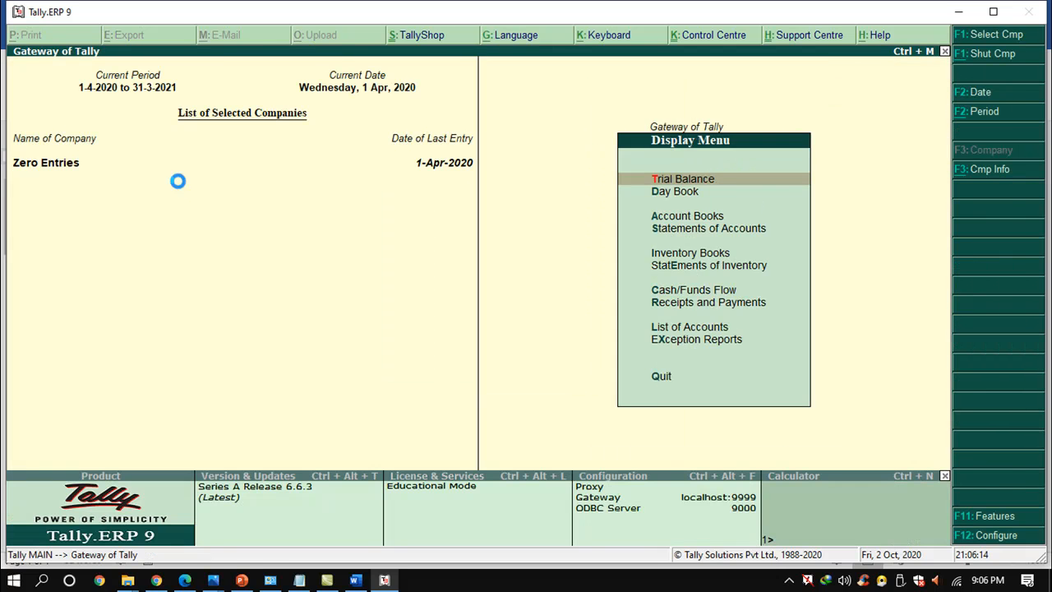
key(d)
key(Down)
key(Return)
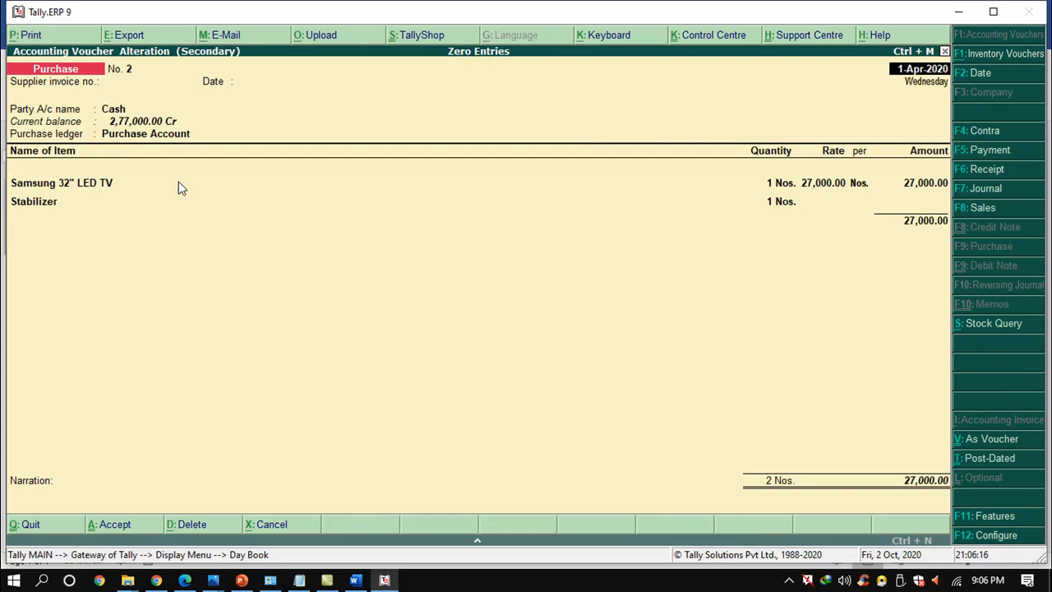
key(F8)
- Keep Cash as the sales voucher's party, accept its party details and proceed to the sales ledger
key(Return)
key(Return)
key(Return)
key(Return)
key(Return)
key(Return)
key(Return)
key(Return)
key(Return)
key(Return)
key(Return)
key(Return)
key(Return)
key(Return)
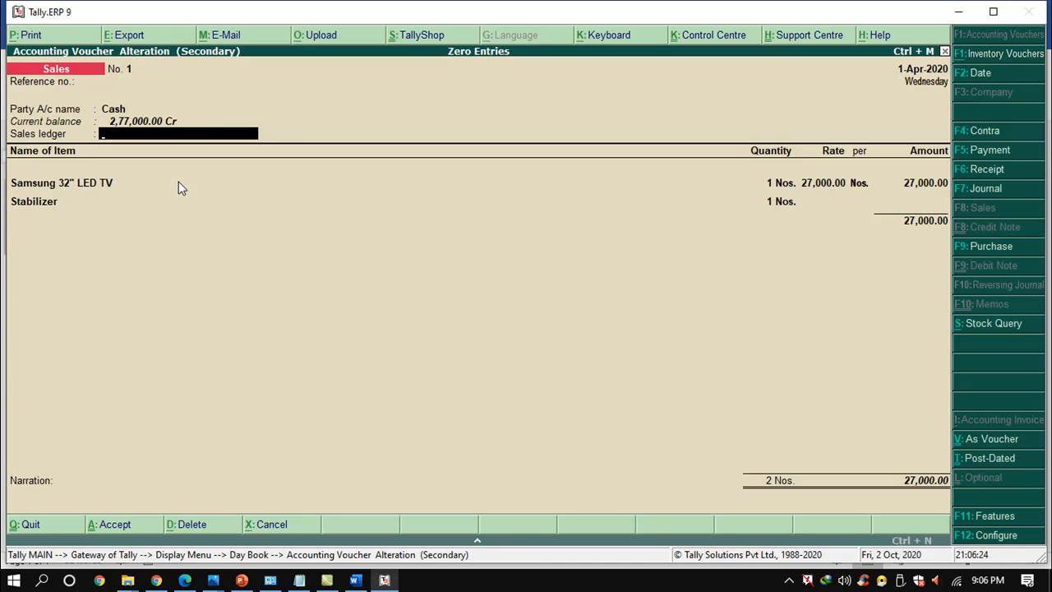
- Create a ledger named Sales under the sales group from the voucher, leaving the other ledger details at their defaults, and save it
key(alt+c)
text(Sles)
key(BackSpace)
key(BackSpace)
key(BackSpace)
text(a)
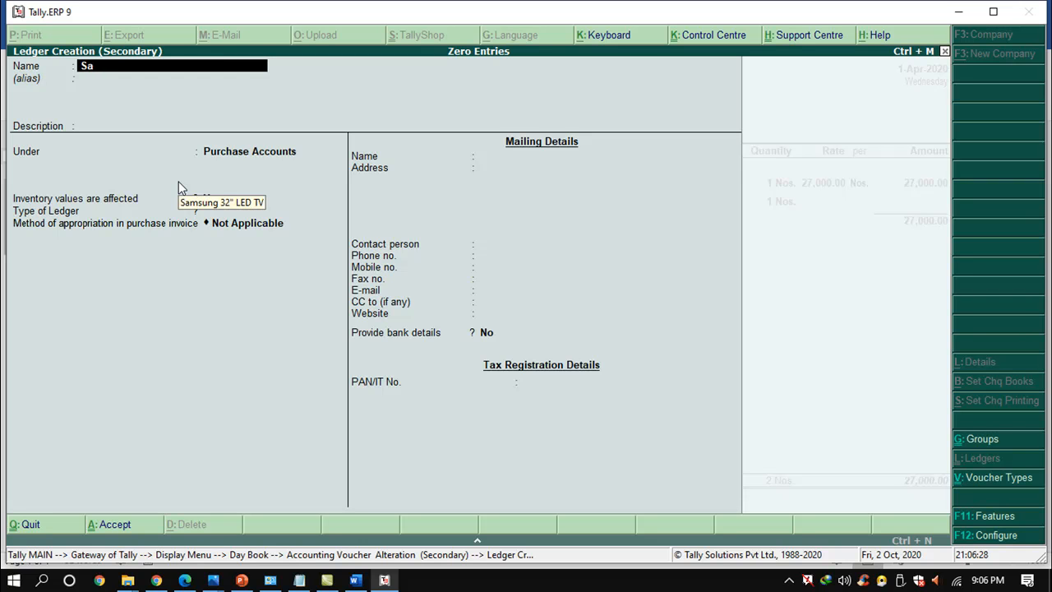
text(les)
key(Return)
key(Return)
text(Sa)
key(BackSpace)
key(BackSpace)
key(Return)
text(Sales)
key(Return)
key(Return)
key(Return)
key(Return)
key(Return)
key(Return)
- Use the Sales ledger in the voucher, keep both item lines with the Stabilizer unpriced, and accept the voucher without a narration
key(Return)
key(Return)
key(Return)
key(Return)
key(Return)
key(Return)
key(Return)
key(Return)
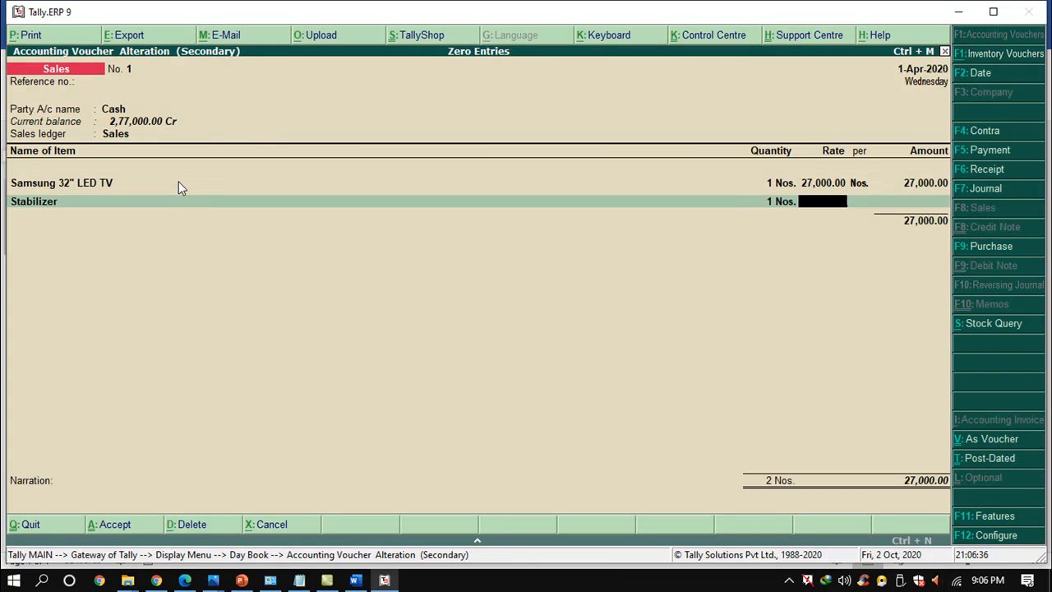
key(Return)
key(Return)
key(Return)
key(Return)
key(Return)
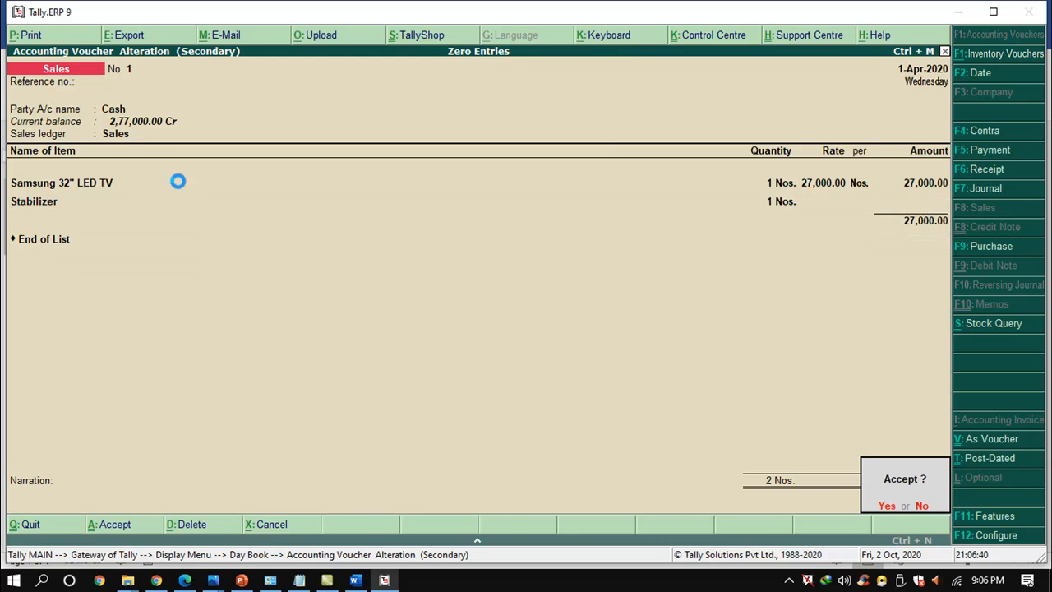
- Leave the Day Book and check the closing balances of the TV and the Stabilizer in the Stock Summary
key(Escape)
key(Escape)
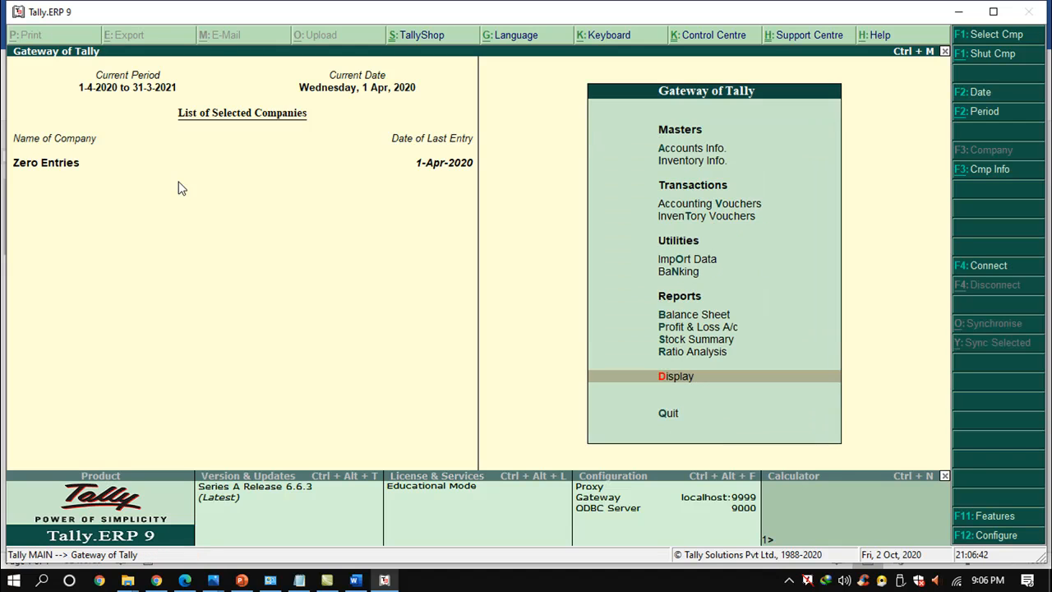
key(Up)
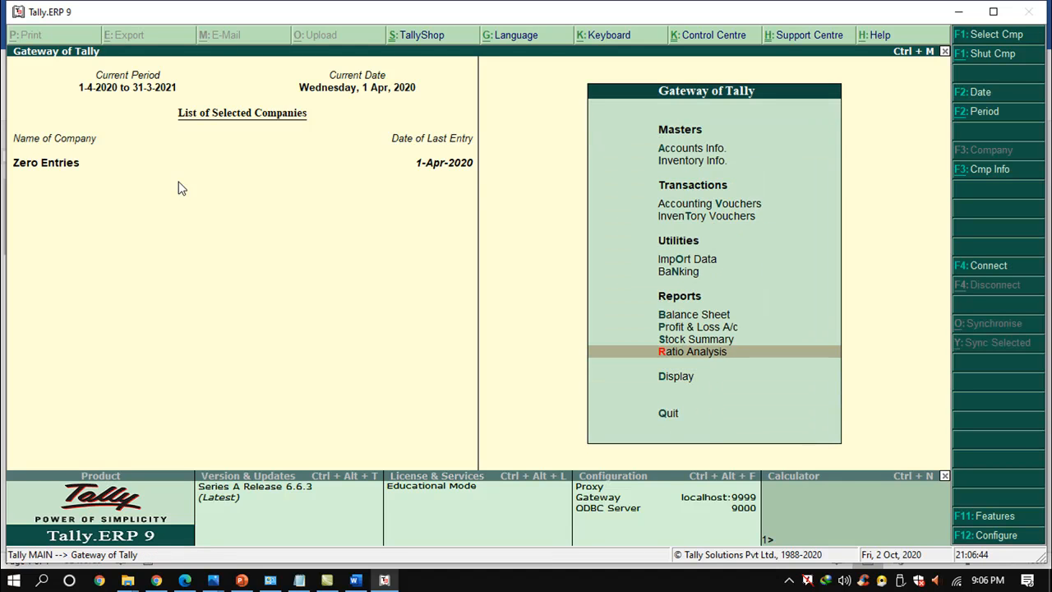
key(Up)
key(Return)
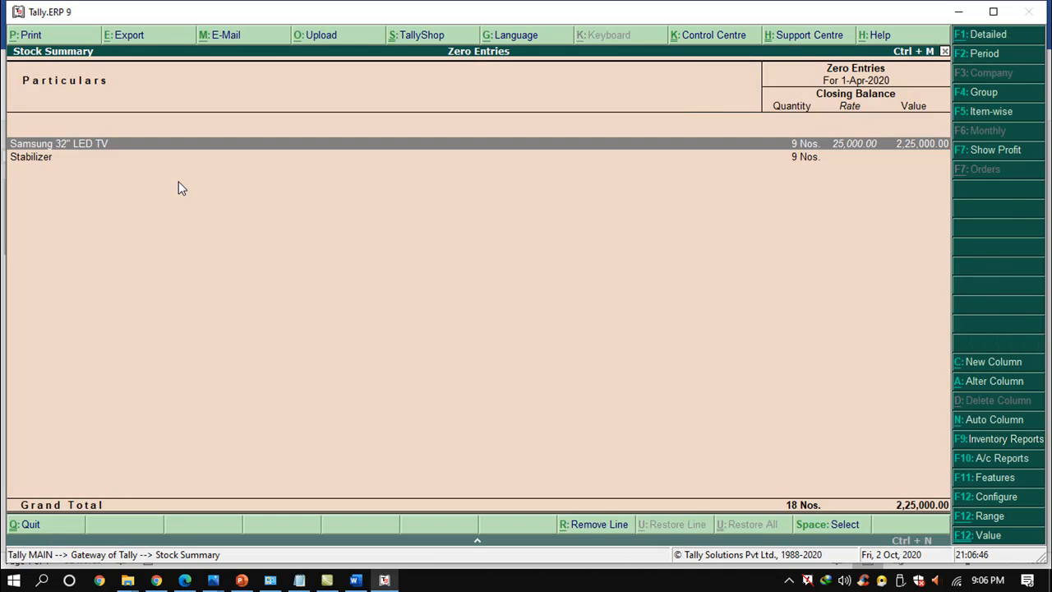
key(Down)
key(Up)
- Drill down from the Stabilizer's monthly summary to its April stock vouchers to examine inward and outward quantities
key(Down)
key(Return)
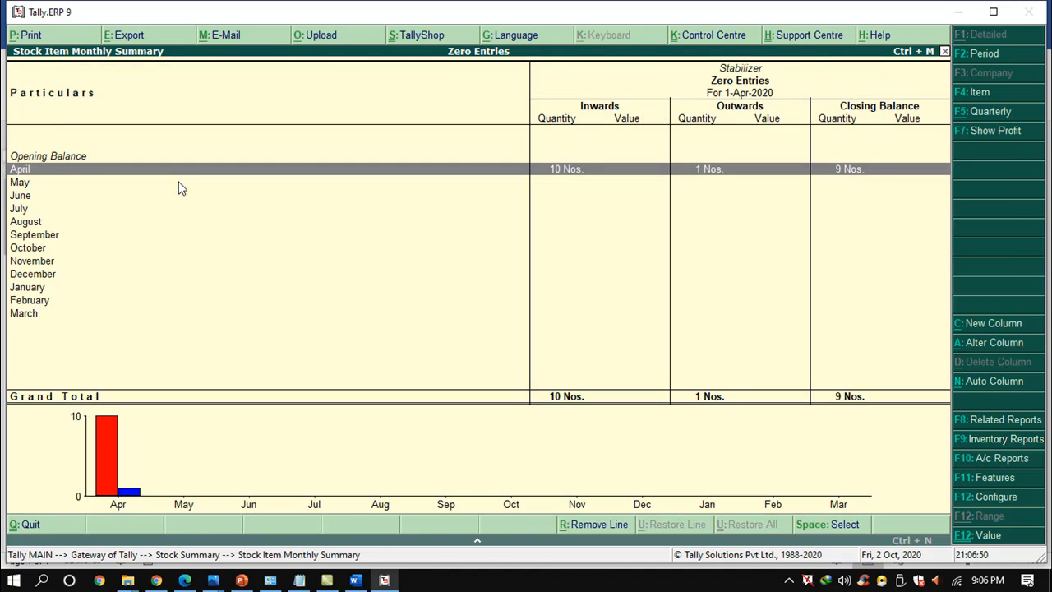
key(Return)
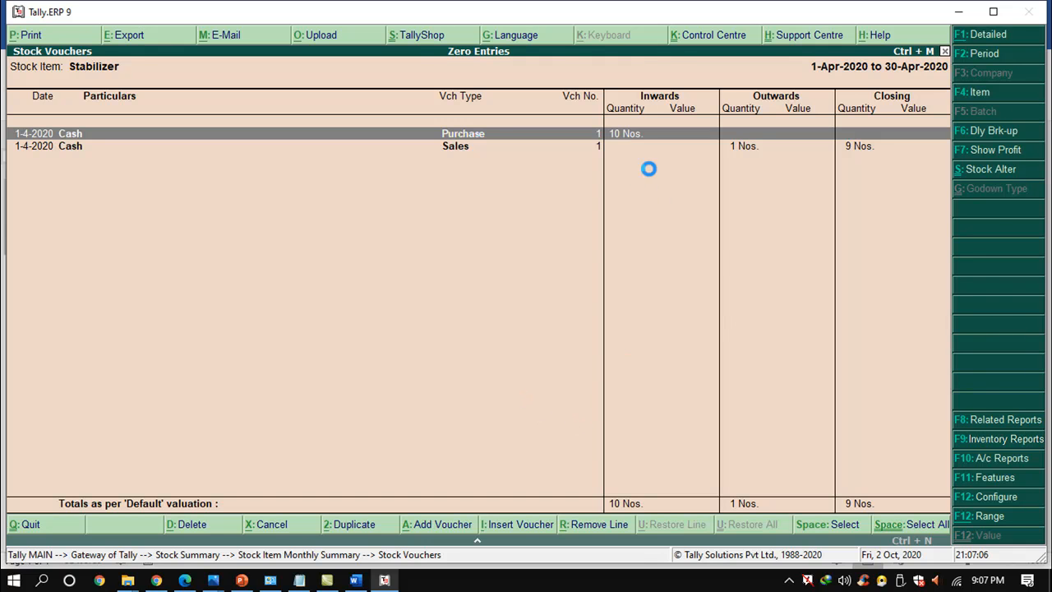
- Return to the Stock Summary and compare the closing quantity and value of the TV with those of the Stabilizer
key(Escape)
key(Escape)
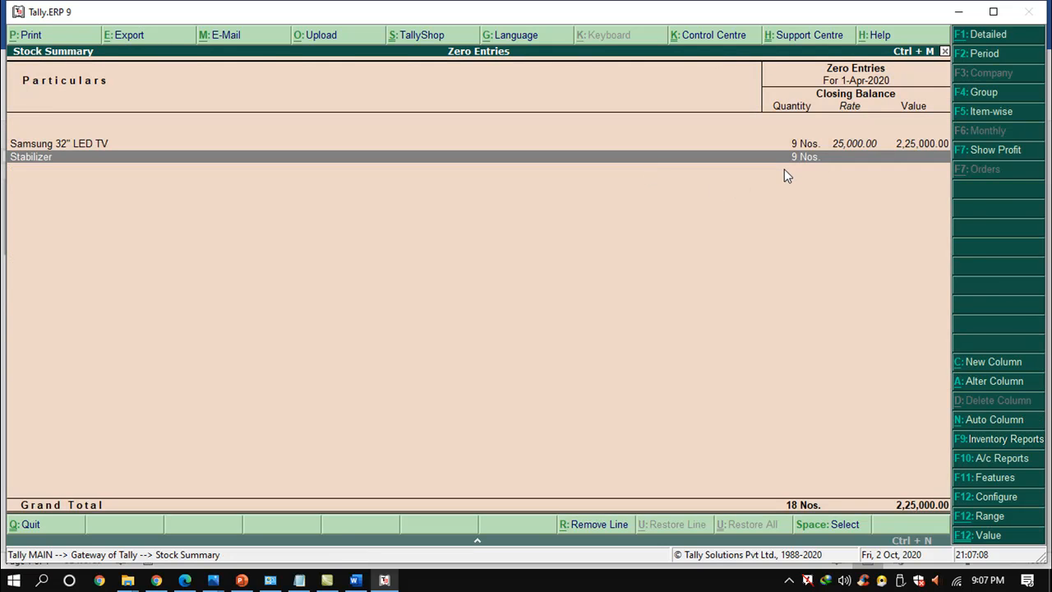
key(Up)
key(Down)
key(Up)
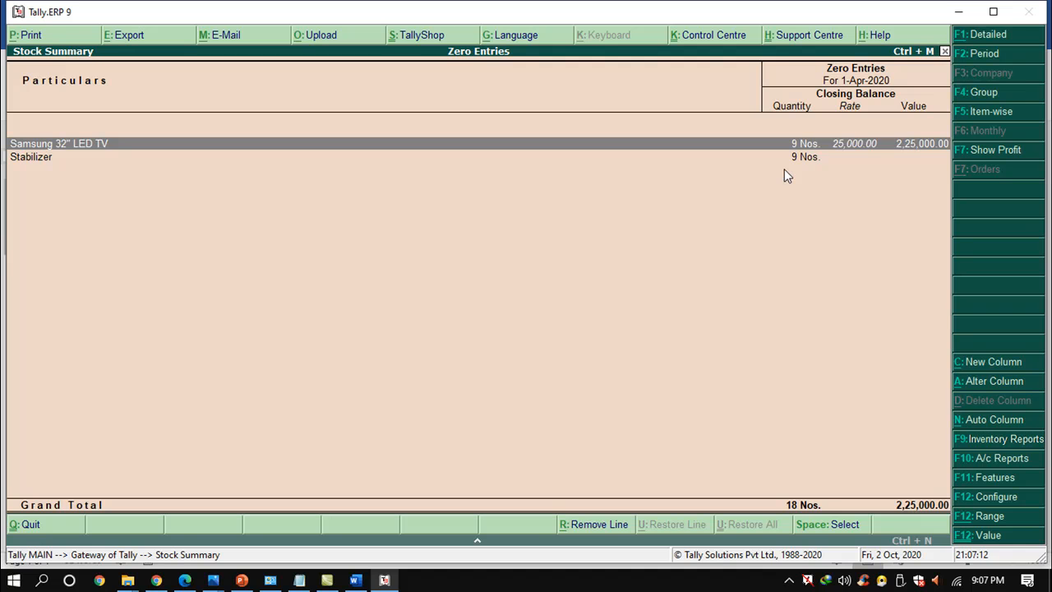
key(Down)
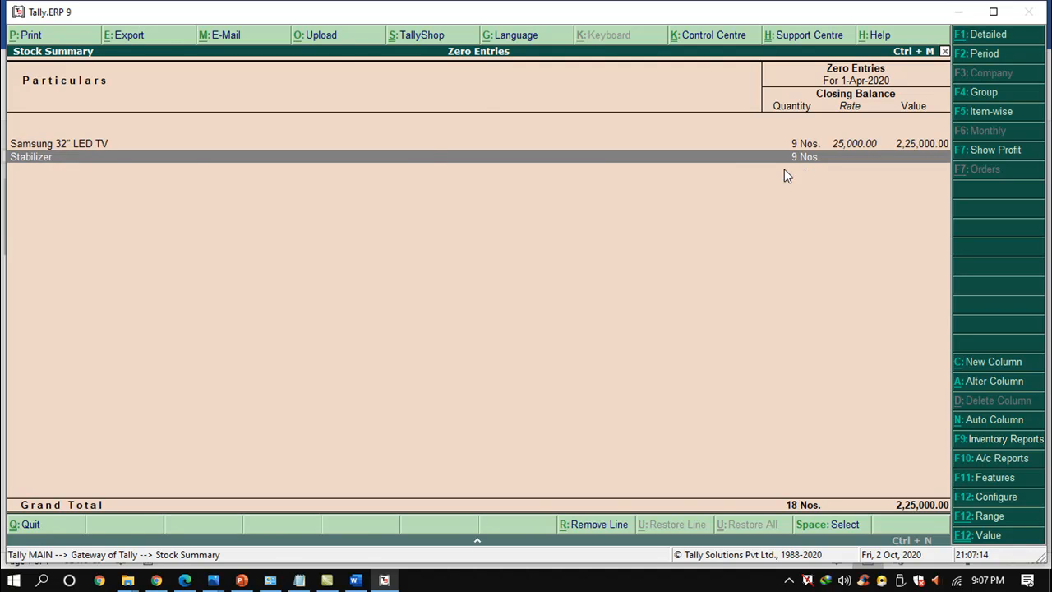
- Open the company's inventory features from the Stock Summary
key(F11)
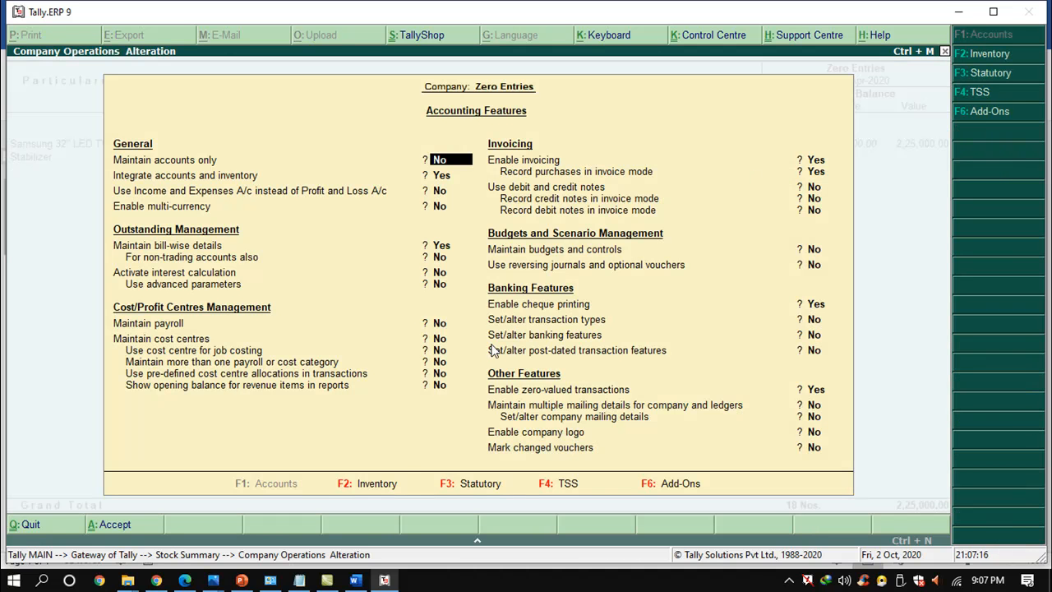
key(F2)
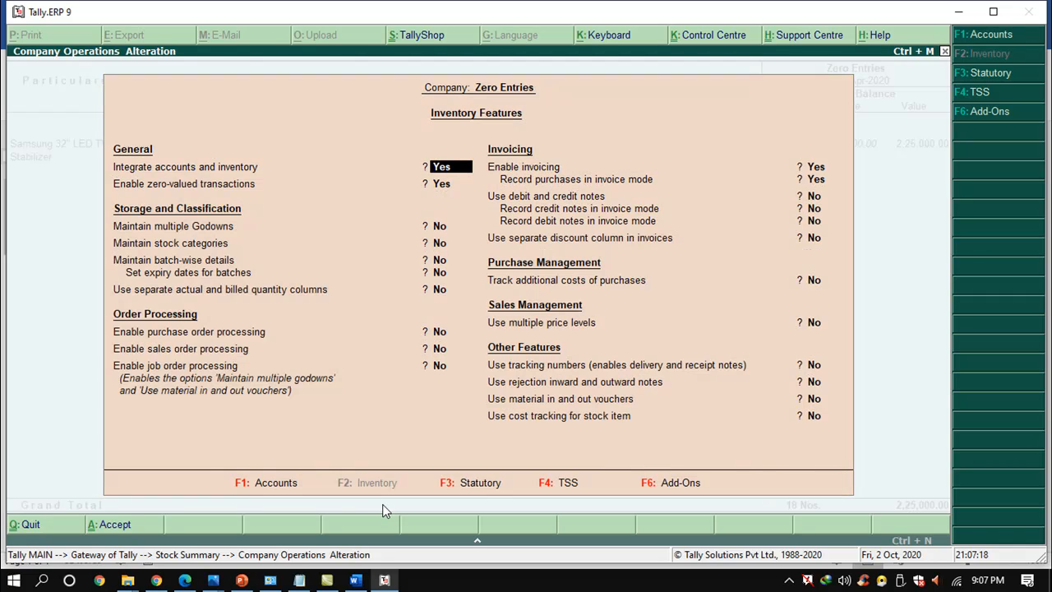